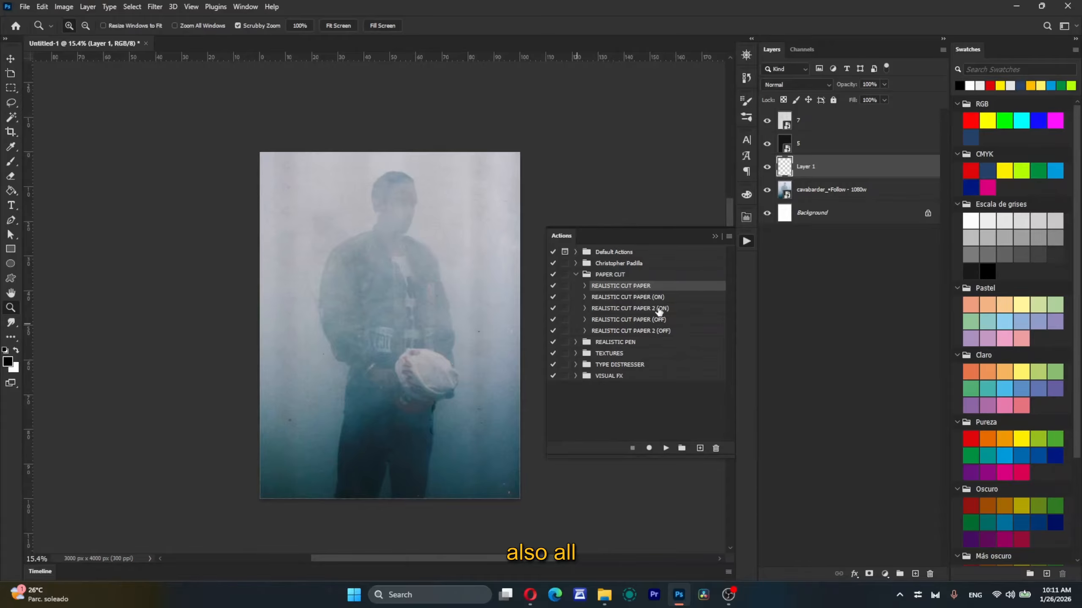
Step: Outline a roughly square four-sided selection over the man's head and shoulder on Layer 1 with the Polygonal Lasso tool
click(358, 221)
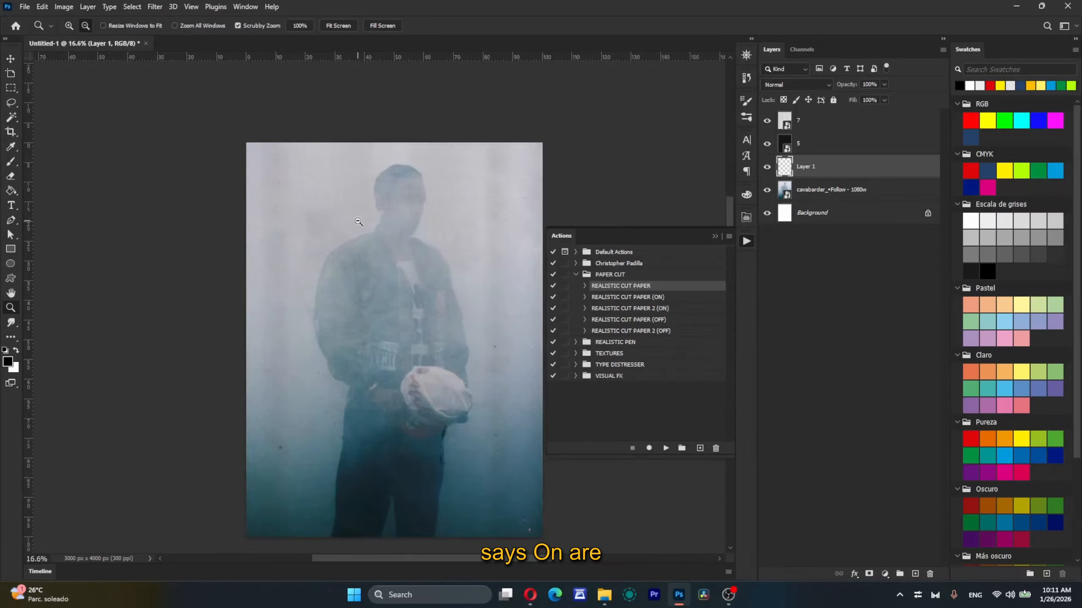
key(l)
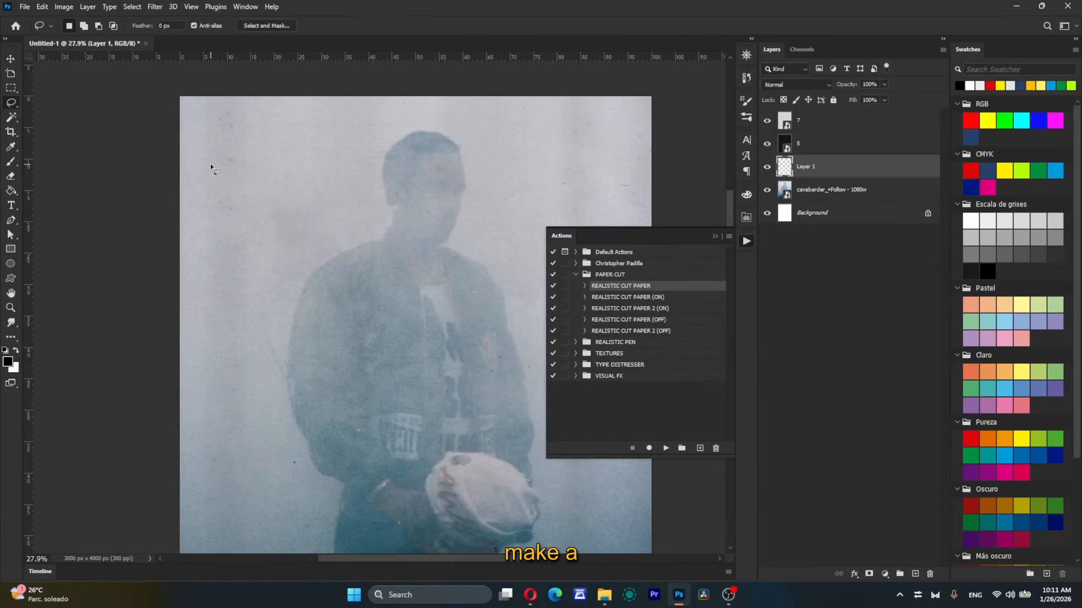
right_click(10, 106)
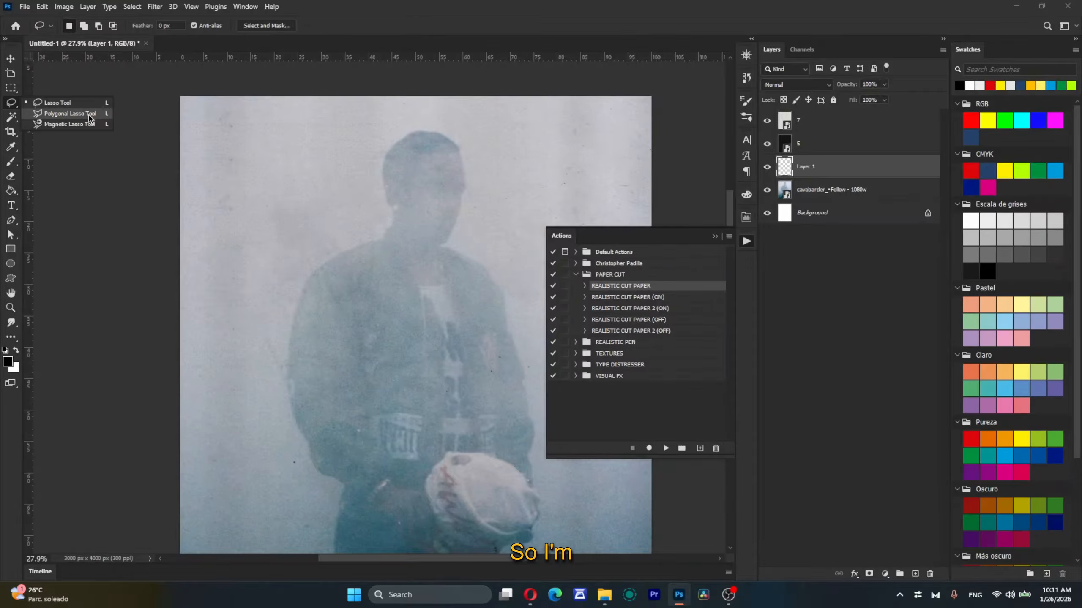
click(70, 113)
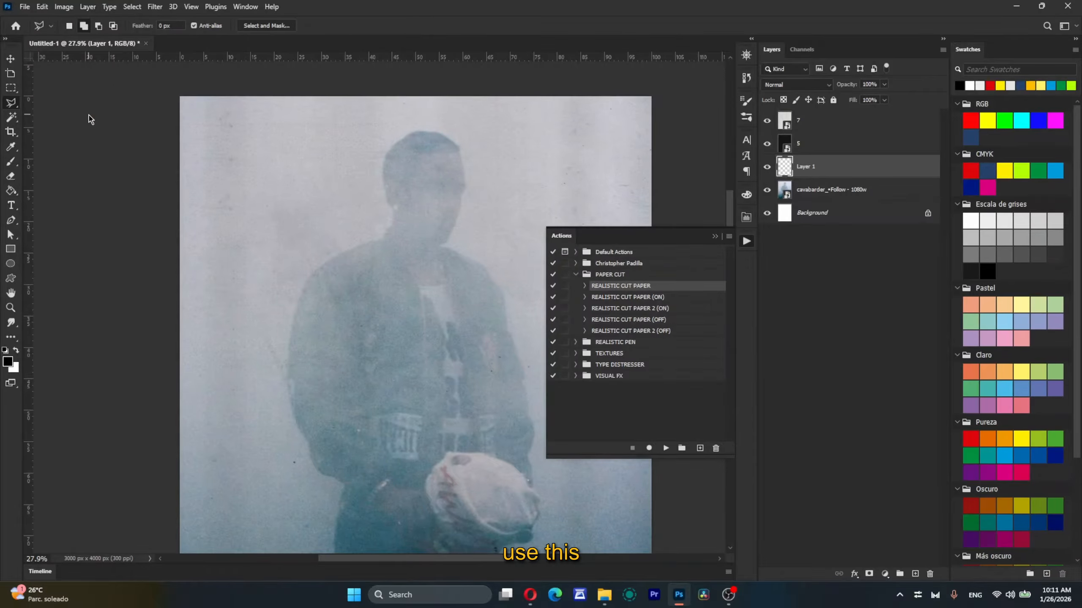
click(278, 166)
click(283, 286)
click(400, 284)
double_click(401, 166)
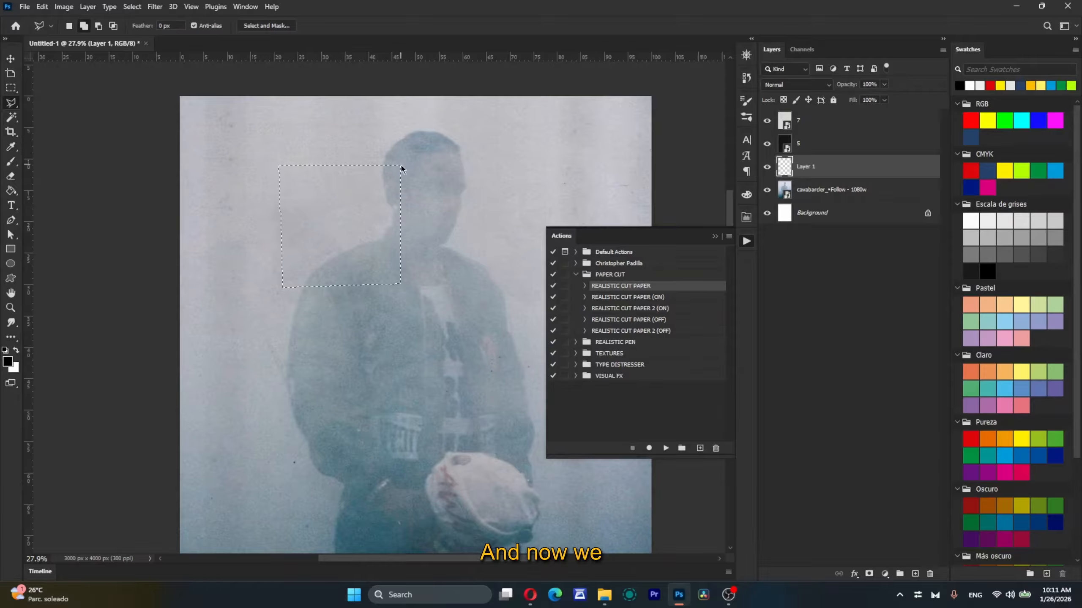
Step: Fill the square selection with the red Pureza swatch using the Paint Bucket, and deselect it
click(972, 438)
key(g)
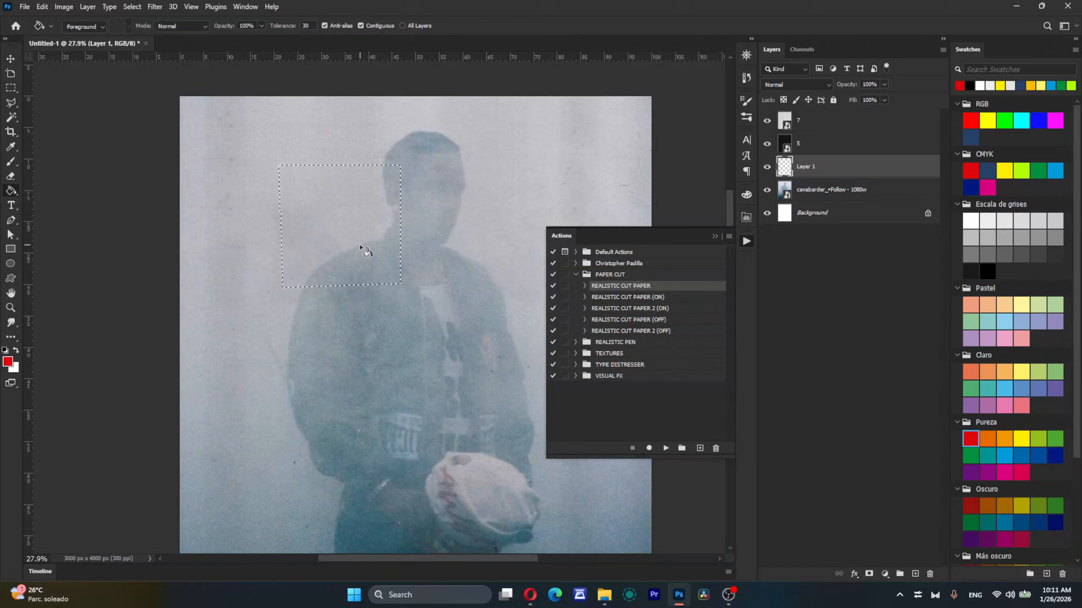
click(338, 218)
key(ctrl+d)
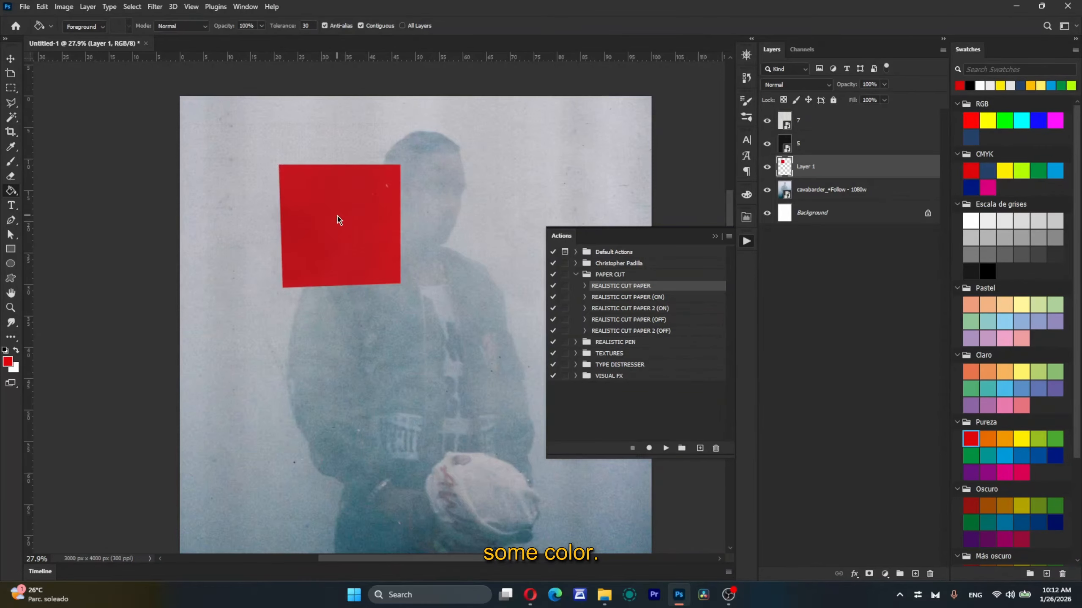
Step: Run the REALISTIC CUT PAPER 2 (ON) action twice on the red square and inspect its edges
scroll(337, 218, up, 5)
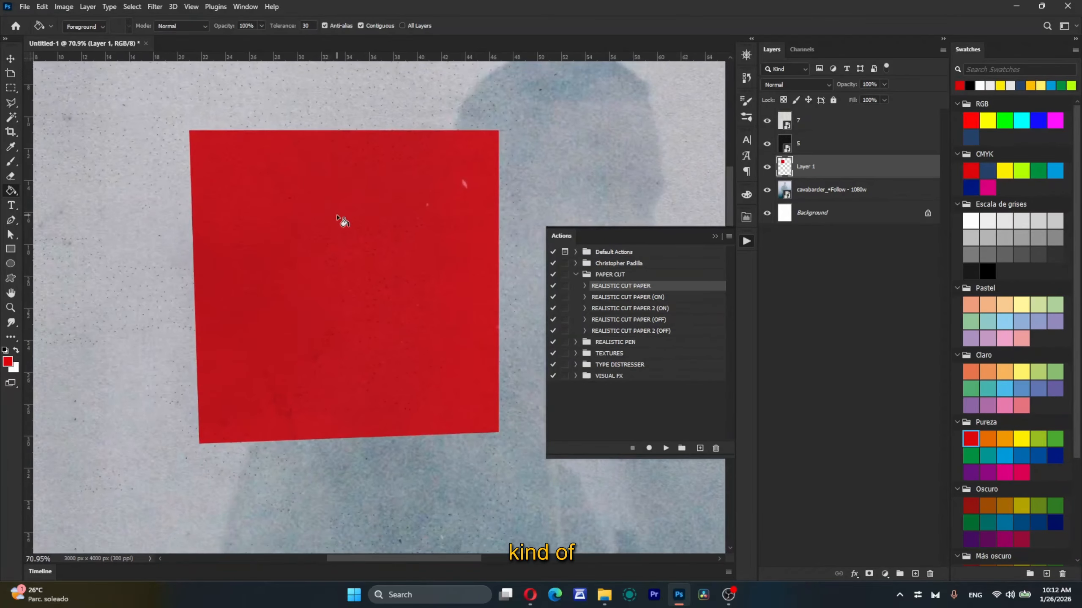
scroll(360, 276, down, 2)
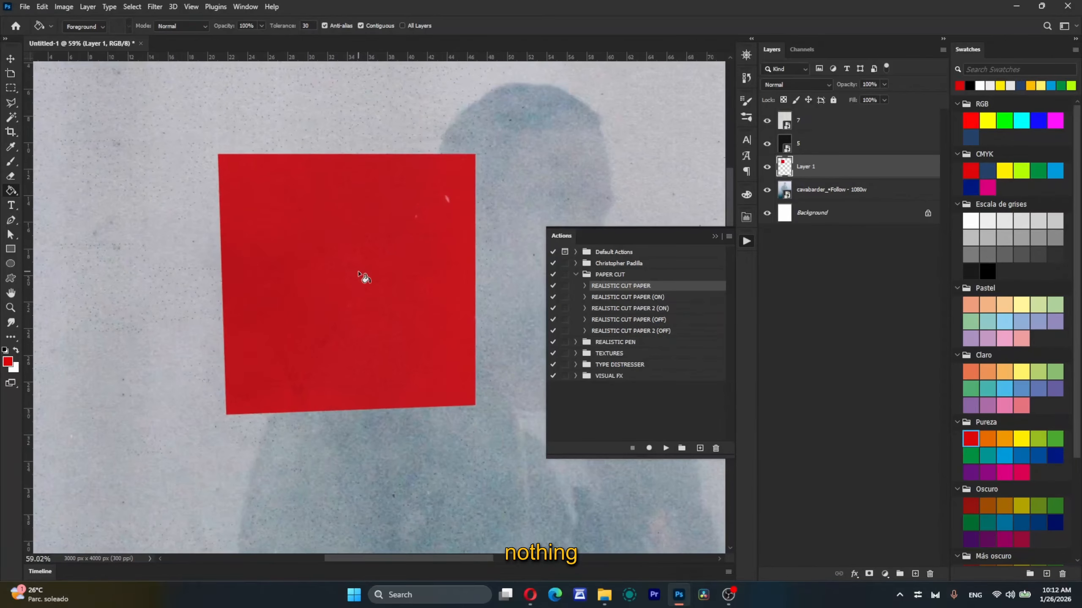
click(677, 309)
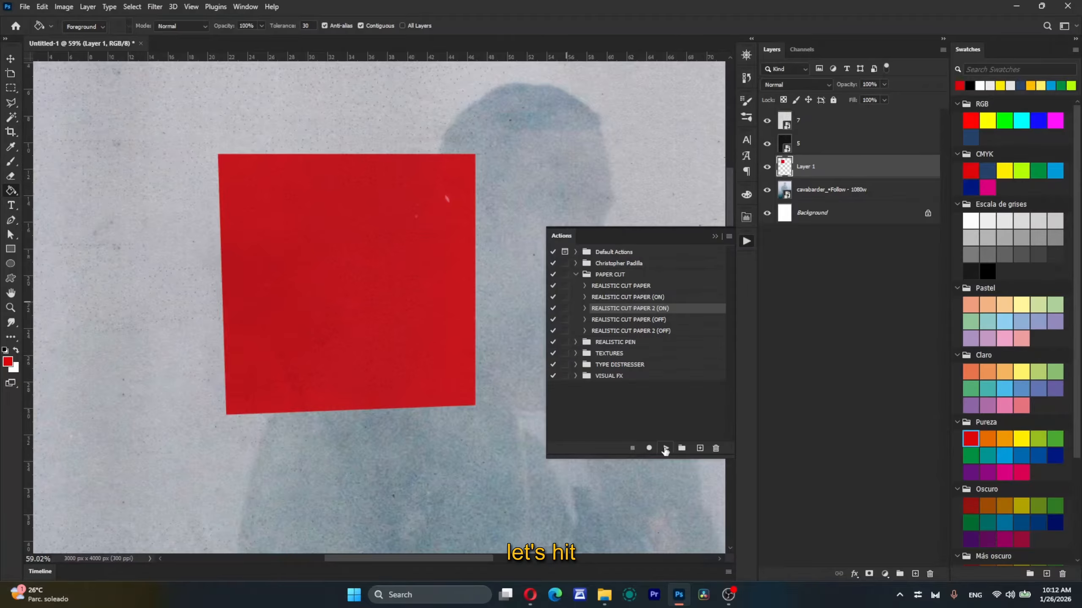
click(665, 449)
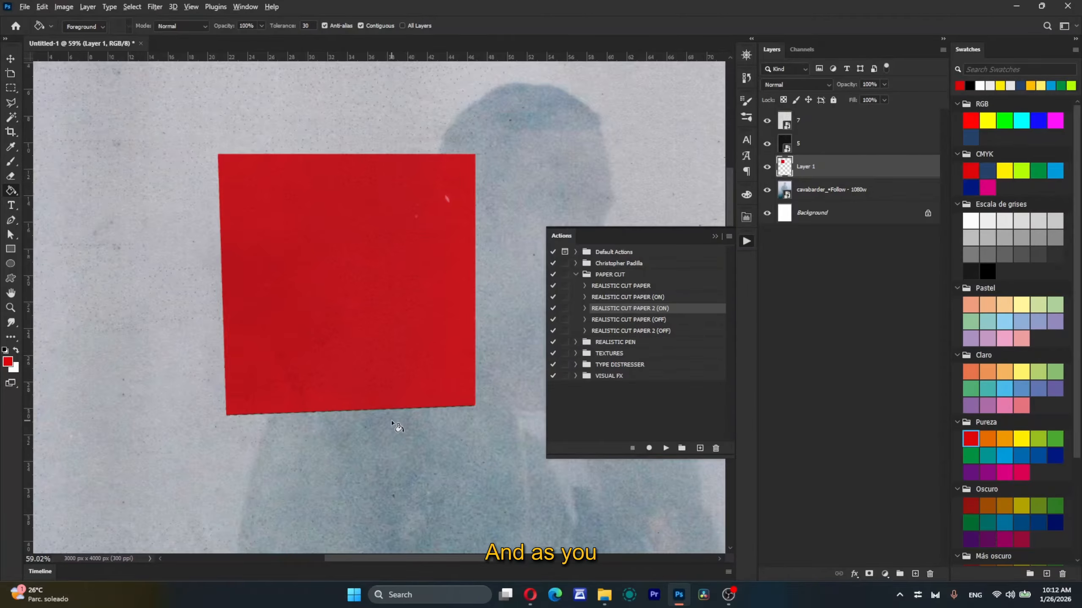
scroll(391, 421, up, 5)
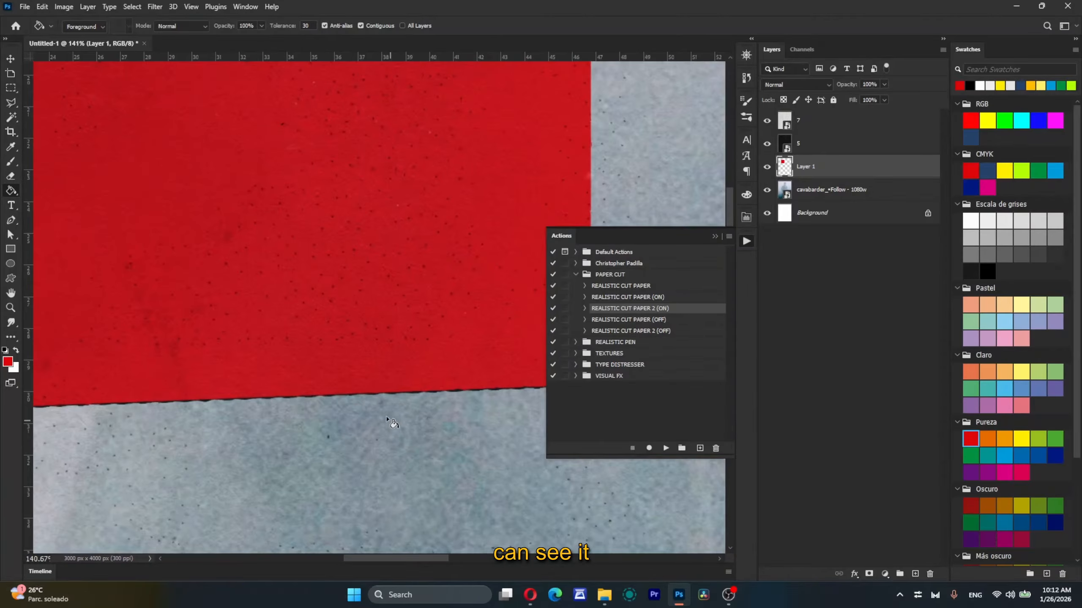
scroll(353, 420, down, 5)
scroll(420, 159, up, 3)
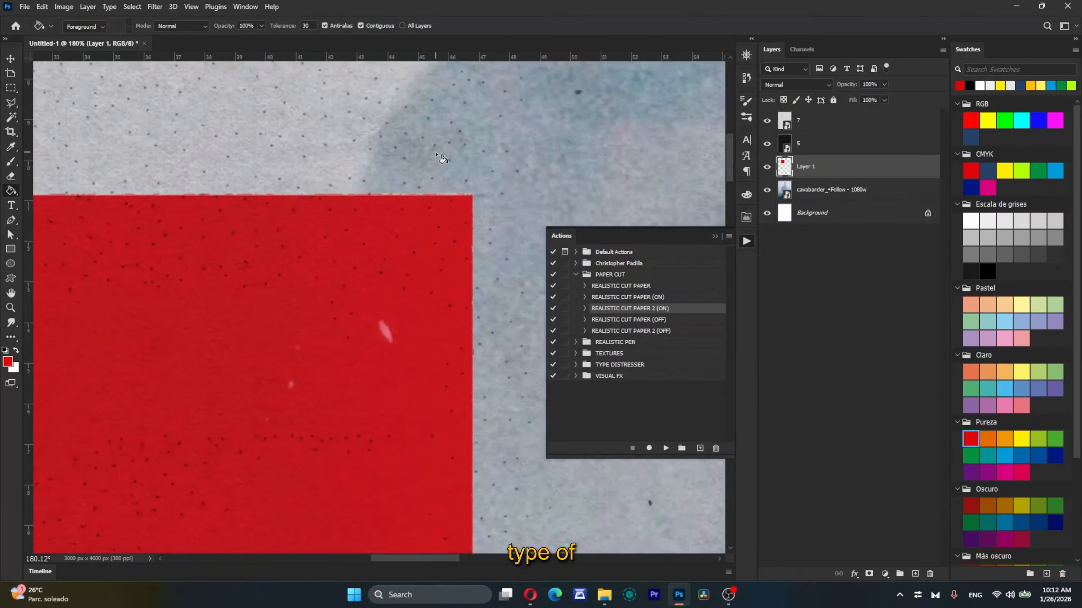
scroll(357, 234, down, 3)
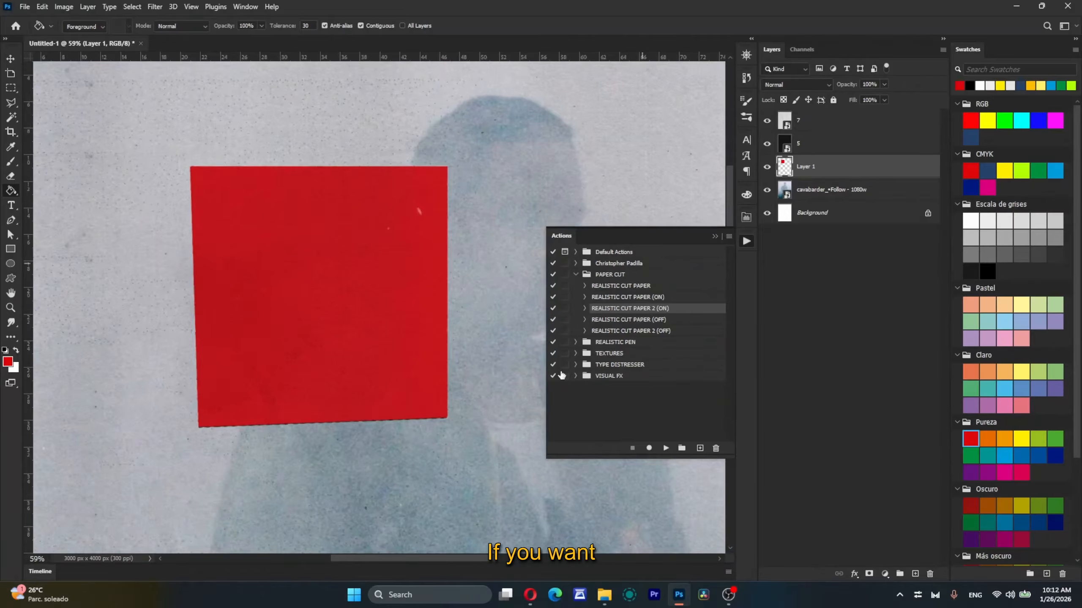
scroll(360, 413, up, 2)
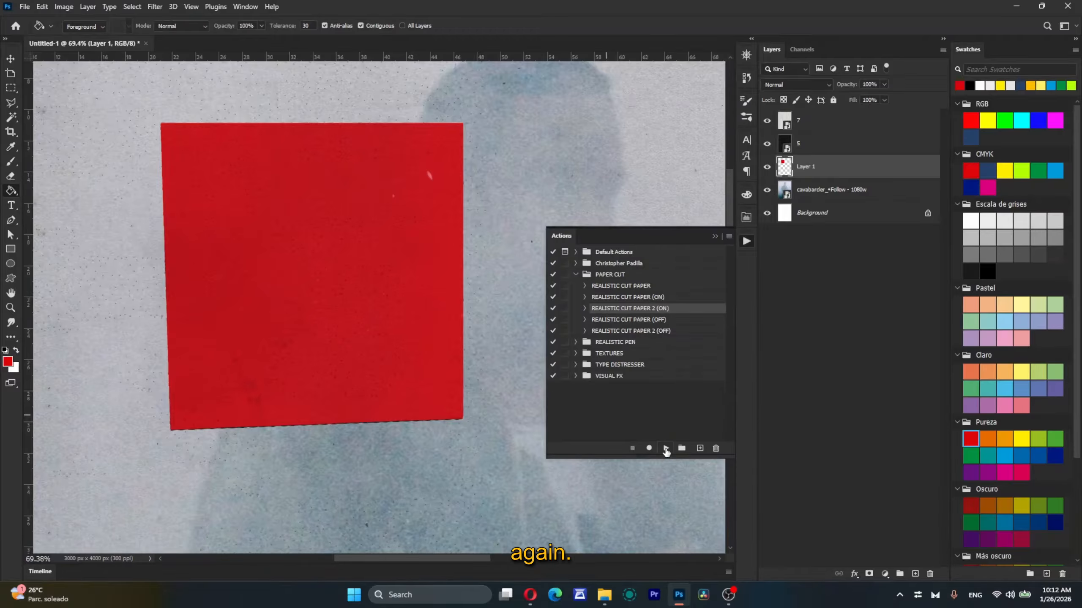
click(665, 448)
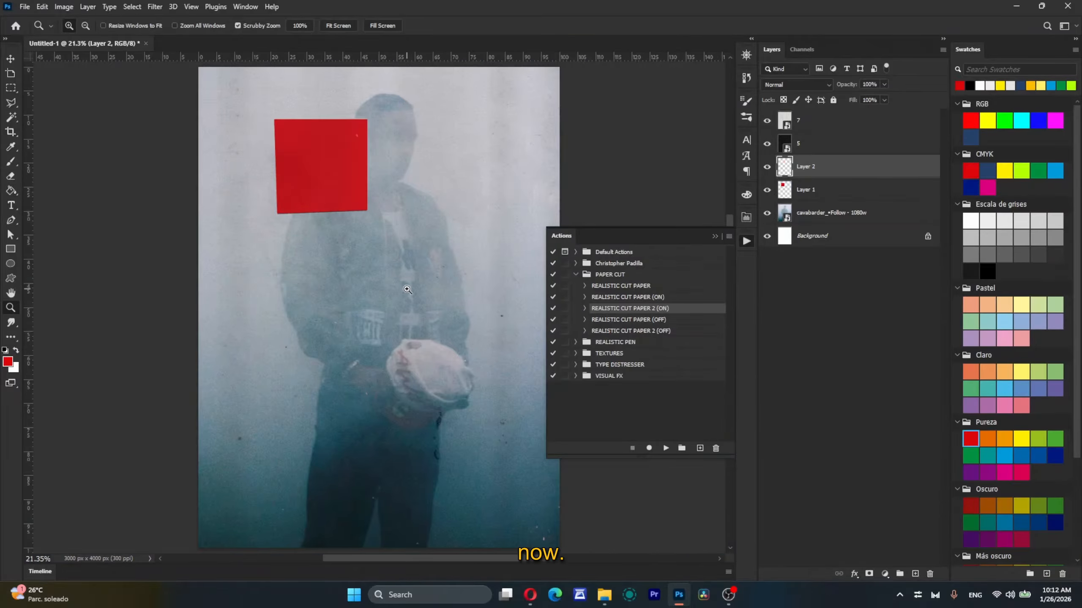
Step: Outline a narrow upright four-sided selection over the jacket's chest on Layer 2 with the Polygonal Lasso tool
key(l)
click(423, 210)
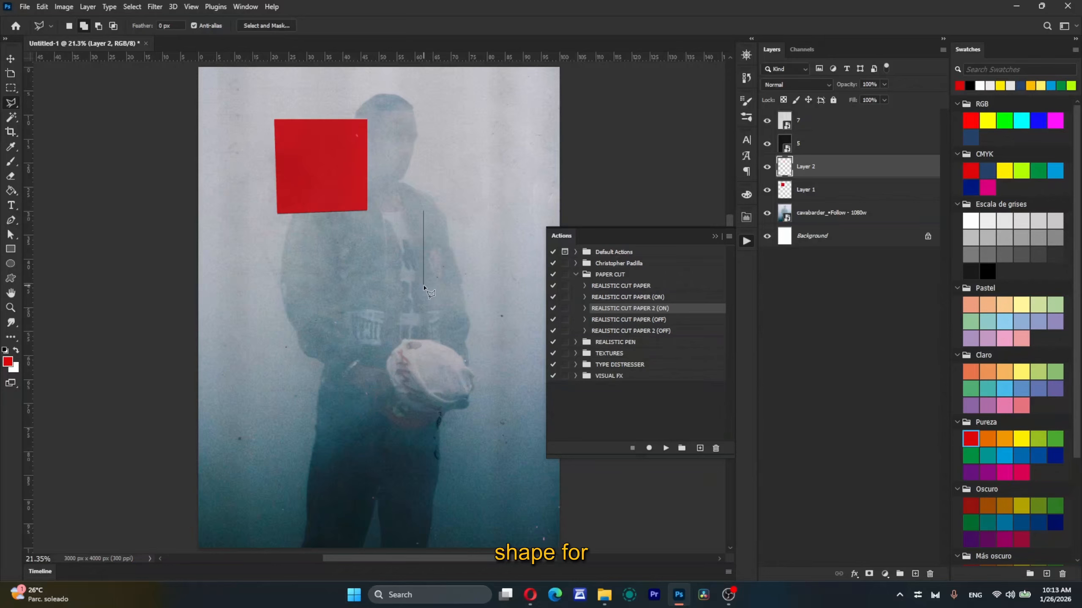
click(423, 287)
click(461, 285)
double_click(461, 215)
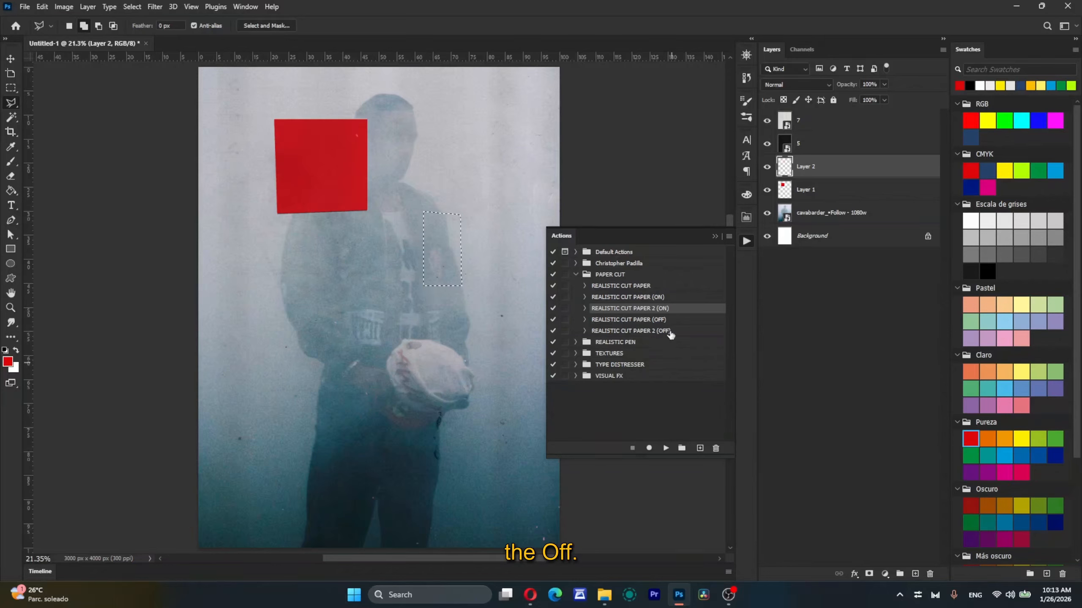
Step: Choose the REALISTIC CUT PAPER 2 (OFF) action and fill the narrow selection with the yellow-green Pureza swatch
click(652, 321)
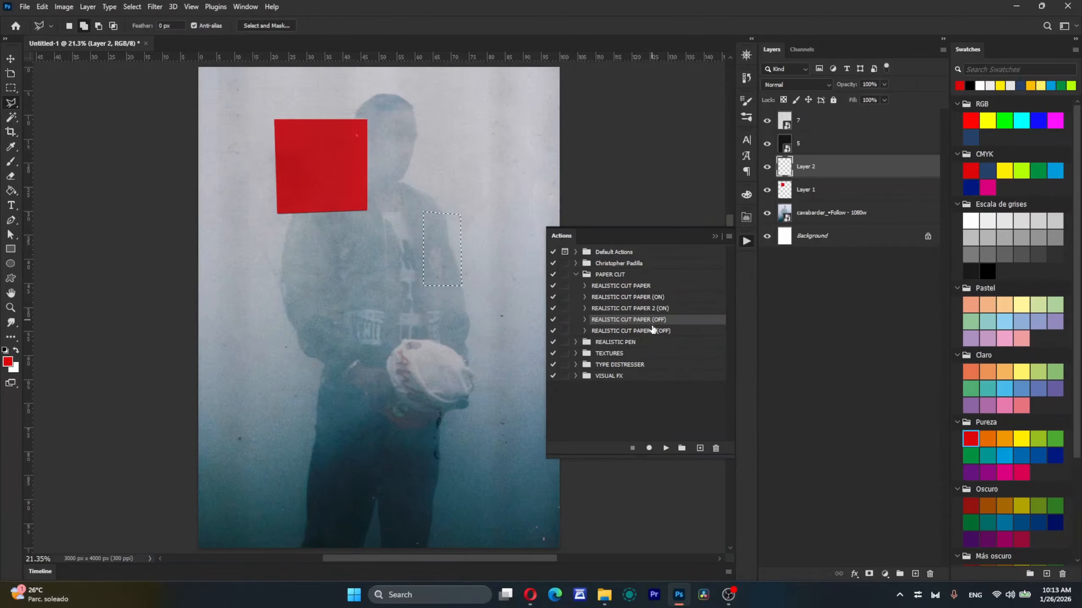
click(652, 332)
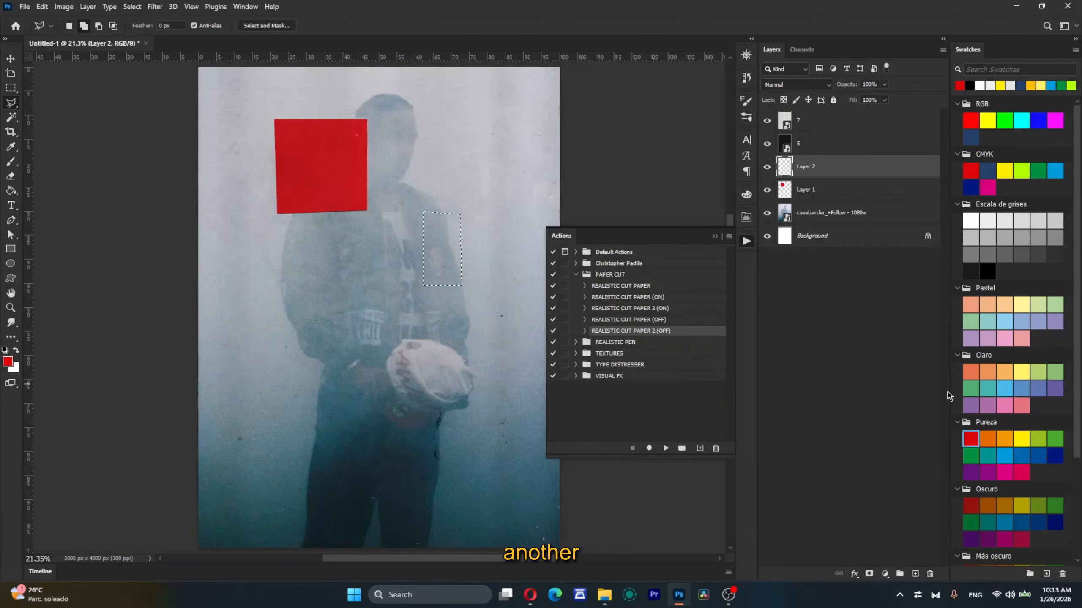
click(1038, 439)
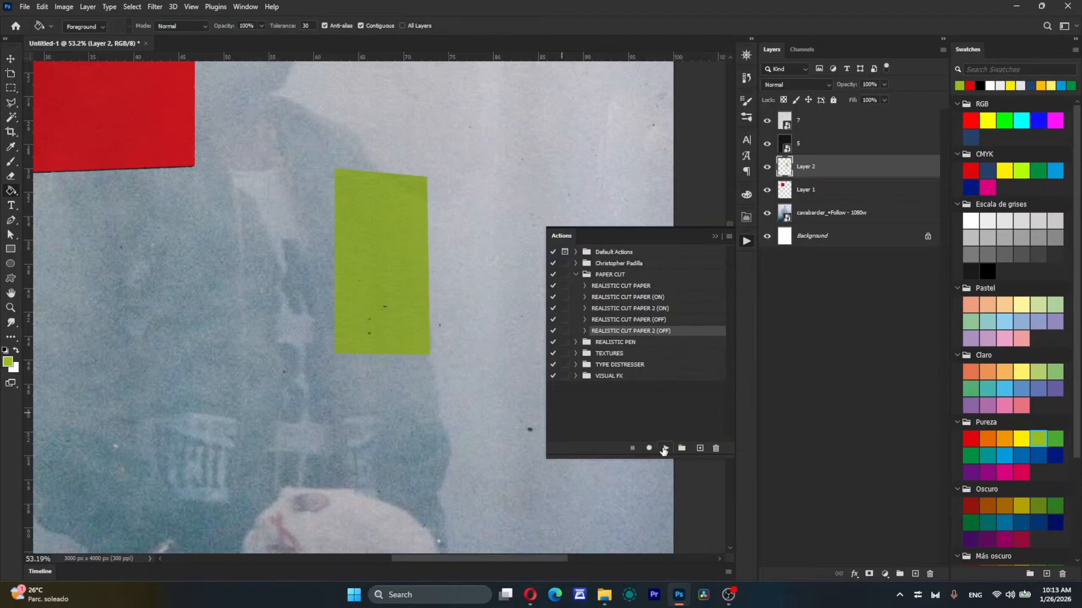
Step: Apply REALISTIC CUT PAPER 2 (OFF) twice to the green rectangle and inspect its torn edges
click(666, 447)
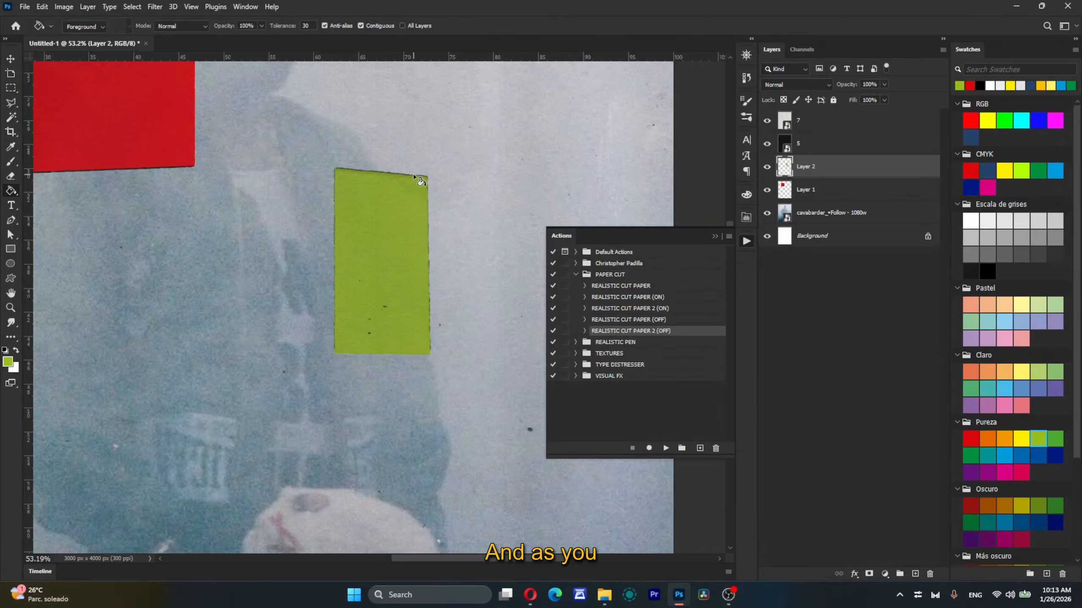
scroll(412, 170, up, 3)
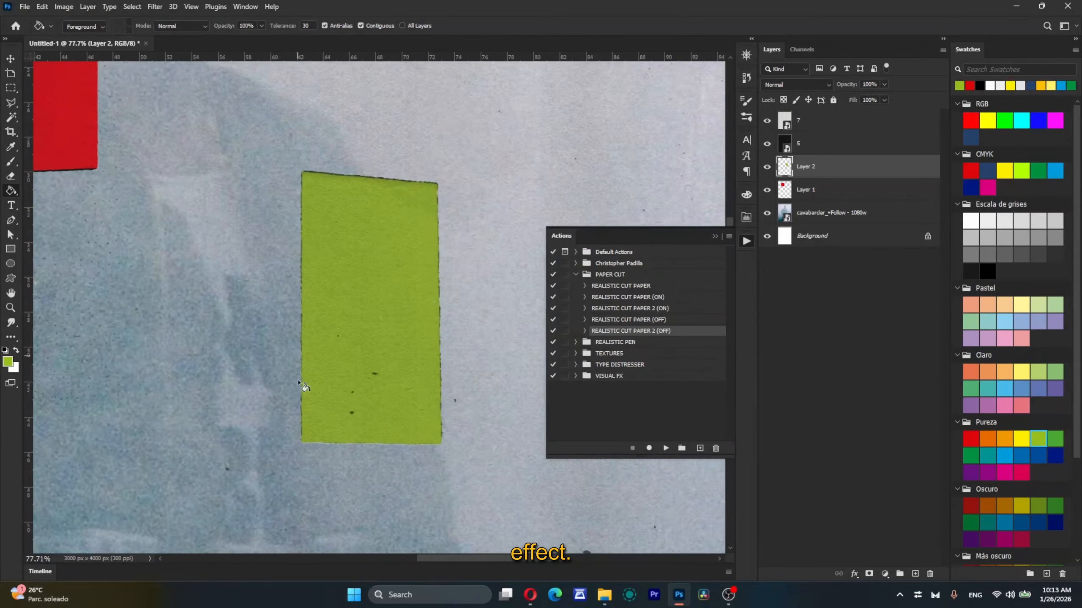
key(z)
key(ctrl+0)
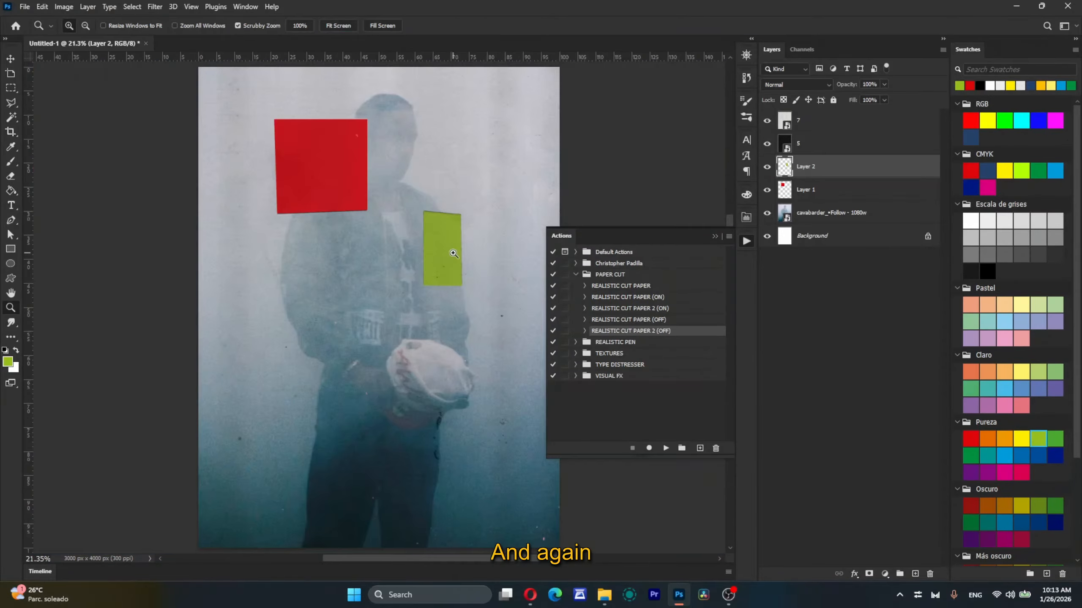
click(665, 447)
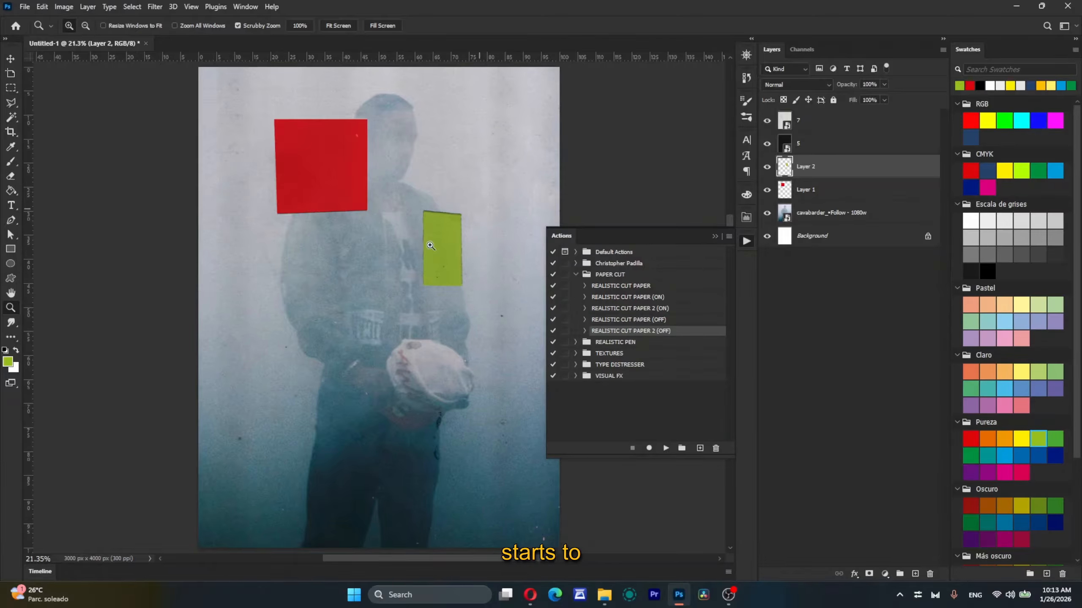
scroll(453, 230, up, 5)
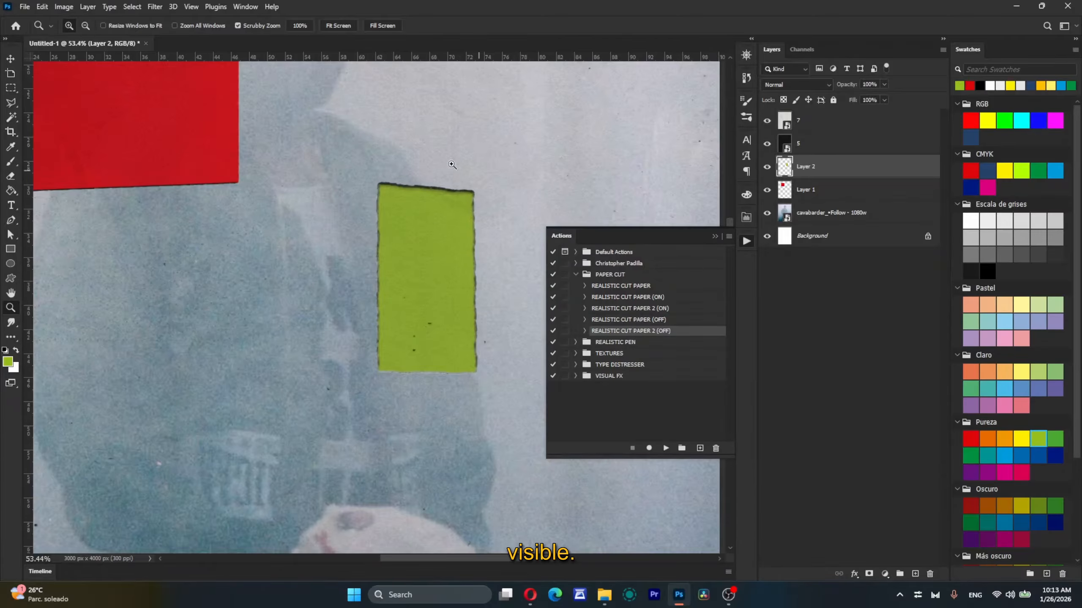
scroll(462, 409, down, 6)
Step: Hide the actions list and remove the red and green shape layers from the document
click(747, 242)
scroll(394, 366, down, 1)
scroll(433, 302, up, 2)
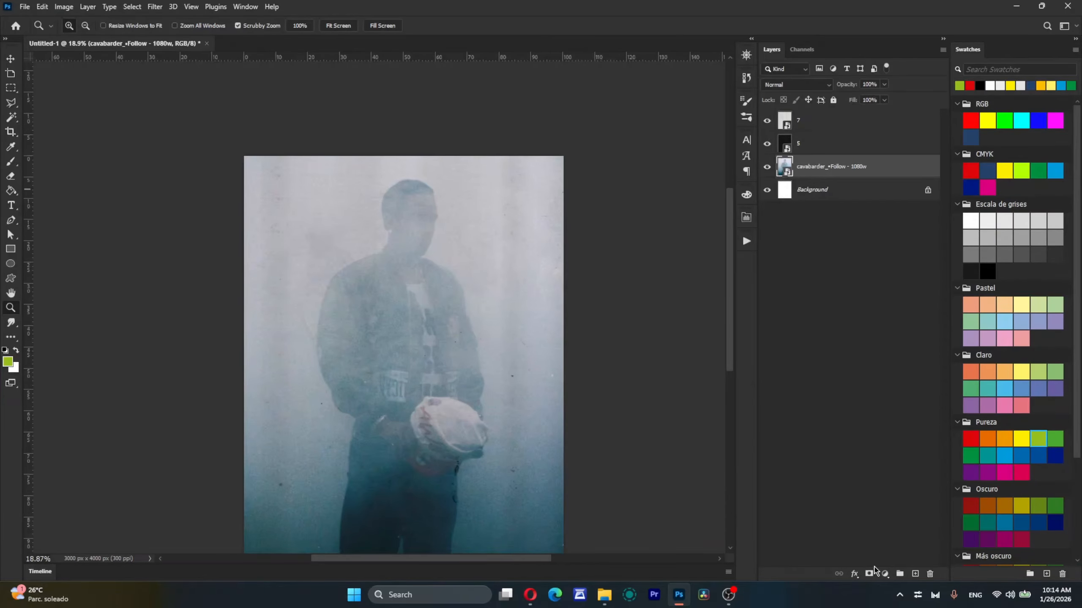
Step: Collapse the PAPER CUT action set and expand the REALISTIC PEN set
click(748, 242)
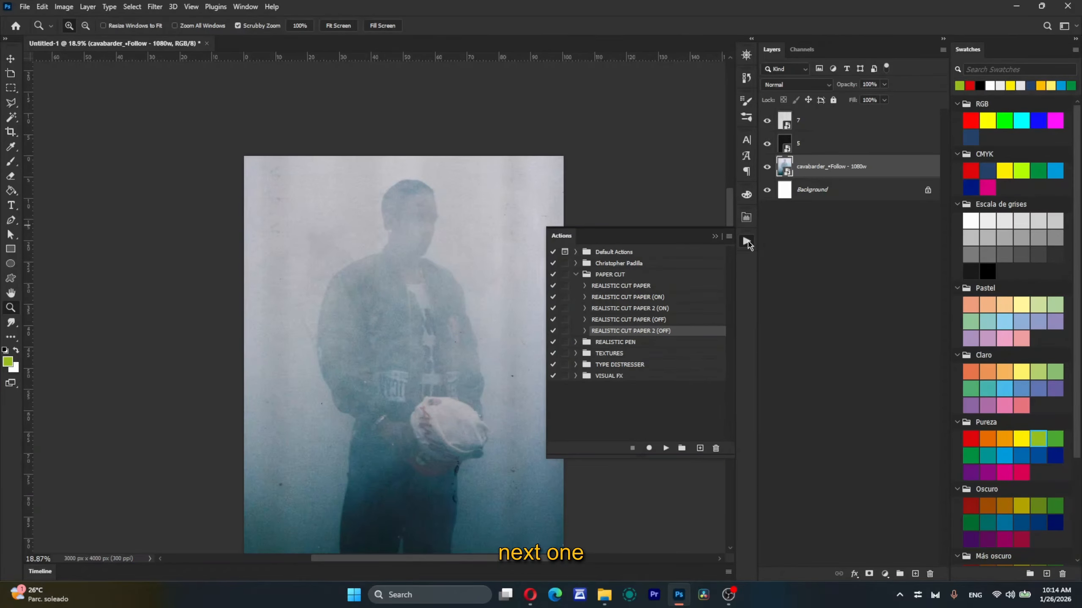
click(575, 274)
click(576, 285)
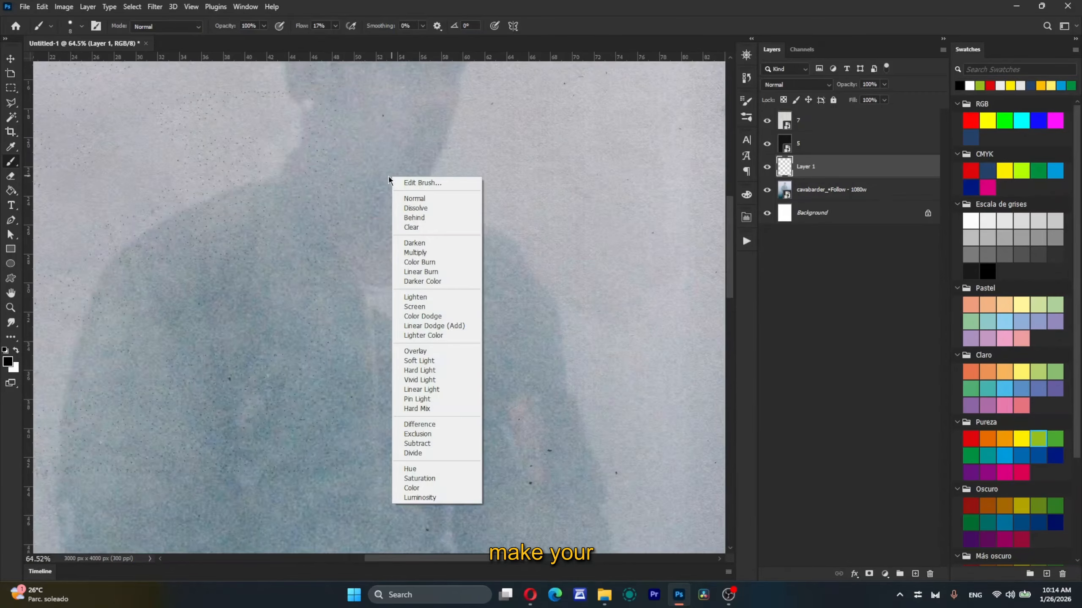
Step: Check the brush tip settings and set the Brush tool's flow to 25%
click(340, 178)
right_click(340, 178)
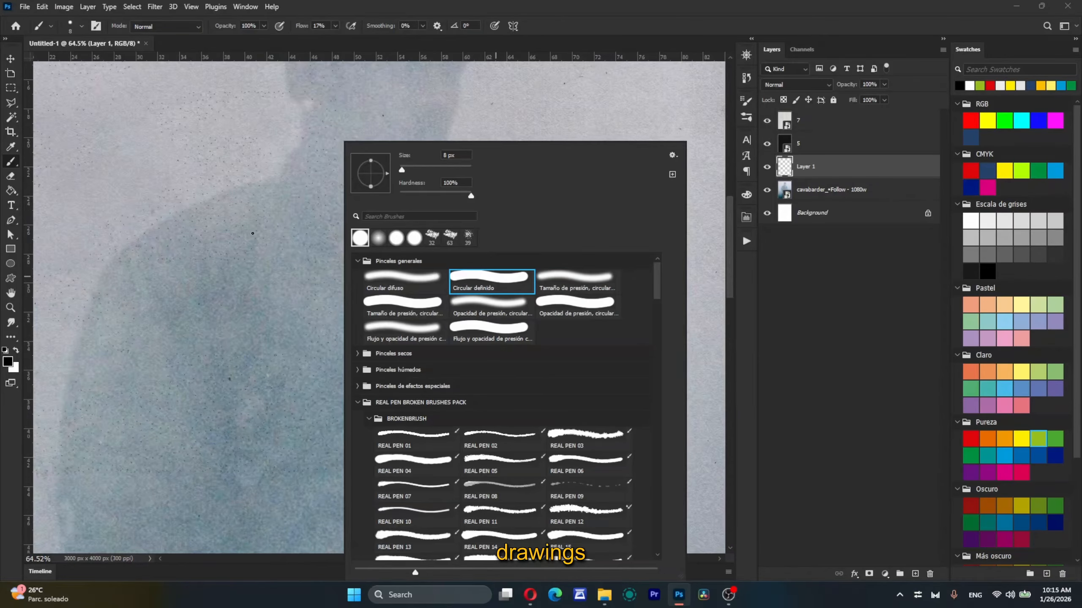
click(266, 235)
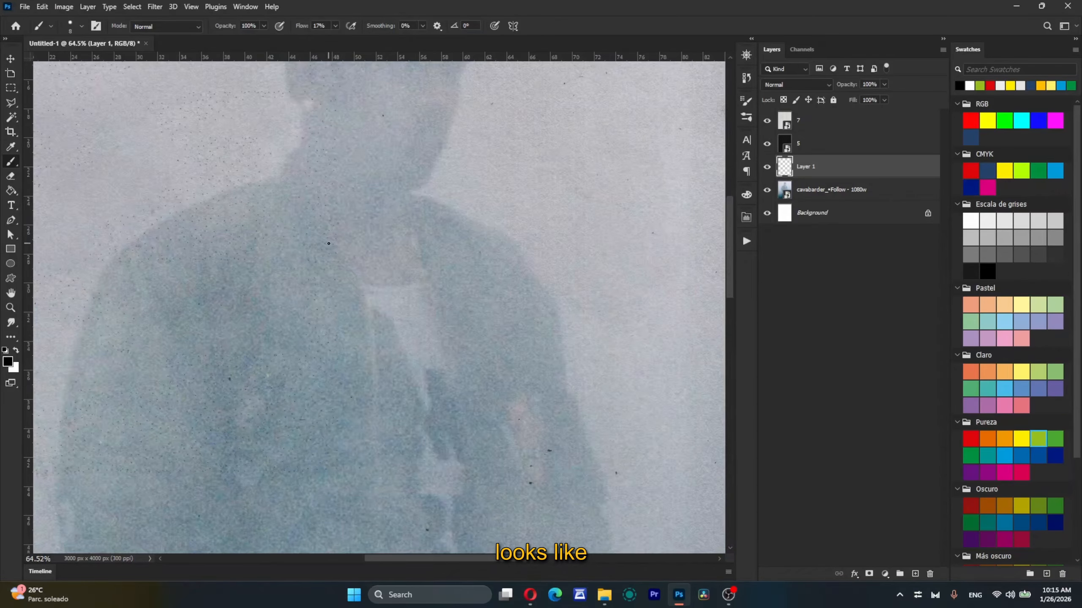
scroll(307, 355, down, 3)
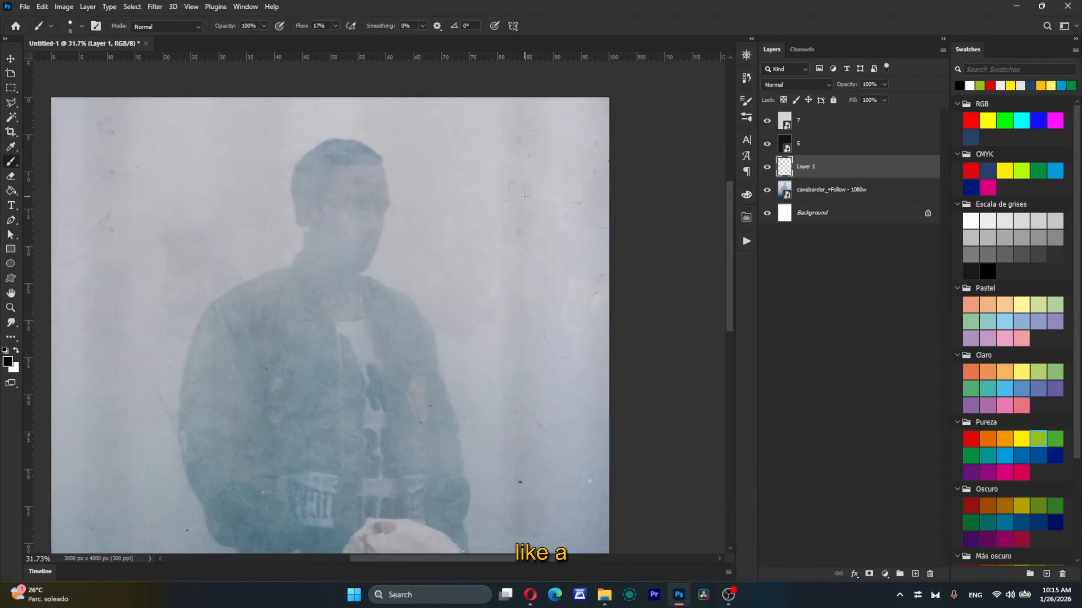
scroll(538, 179, up, 1)
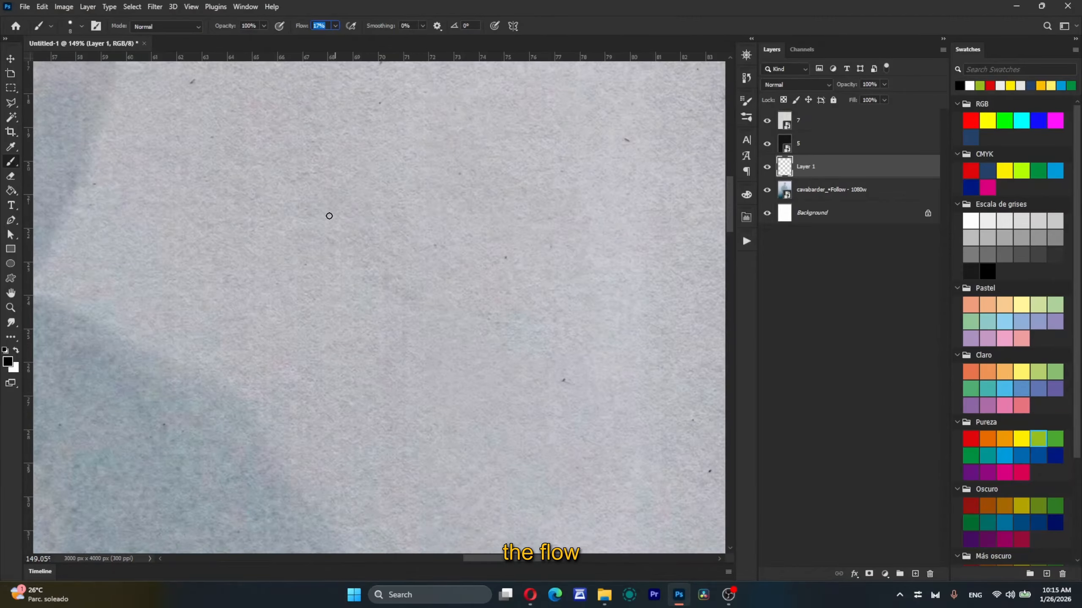
text(25)
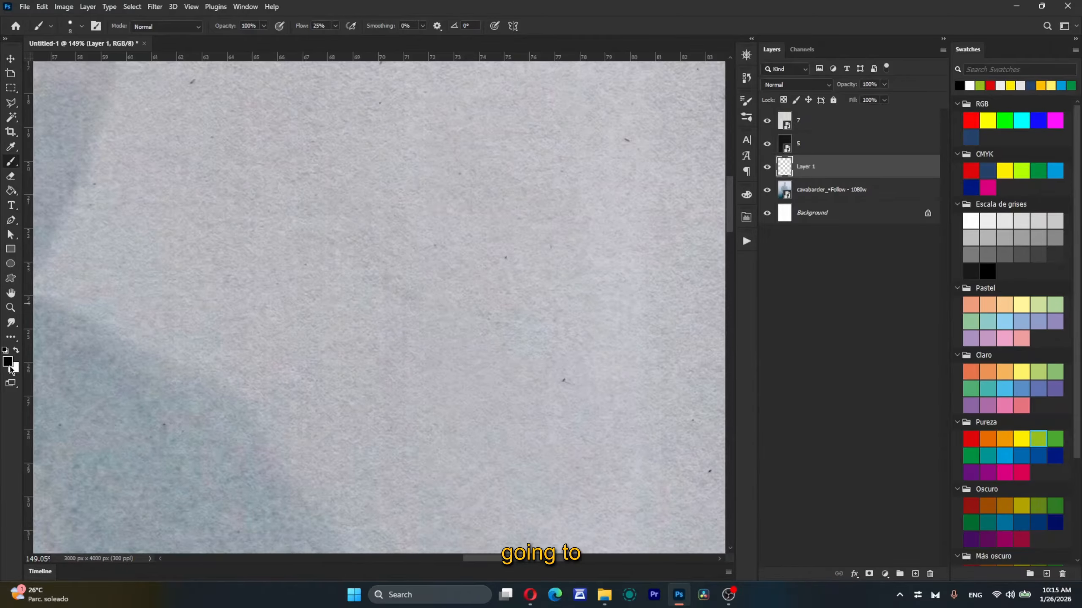
Step: Paint two long, near-vertical black strokes crossed by one horizontal stroke on the pale area beside the shoulder on Layer 1
drag(254, 137, 213, 433)
mouse_move(167, 292)
mouse_down()
mouse_move(227, 264)
mouse_move(384, 251)
mouse_up()
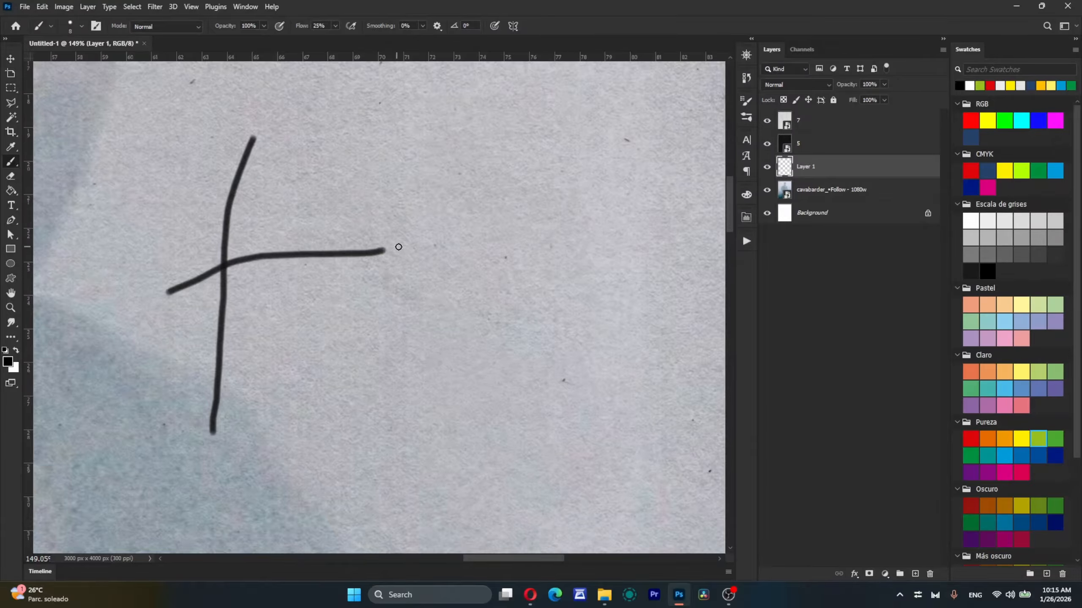
drag(315, 152, 293, 466)
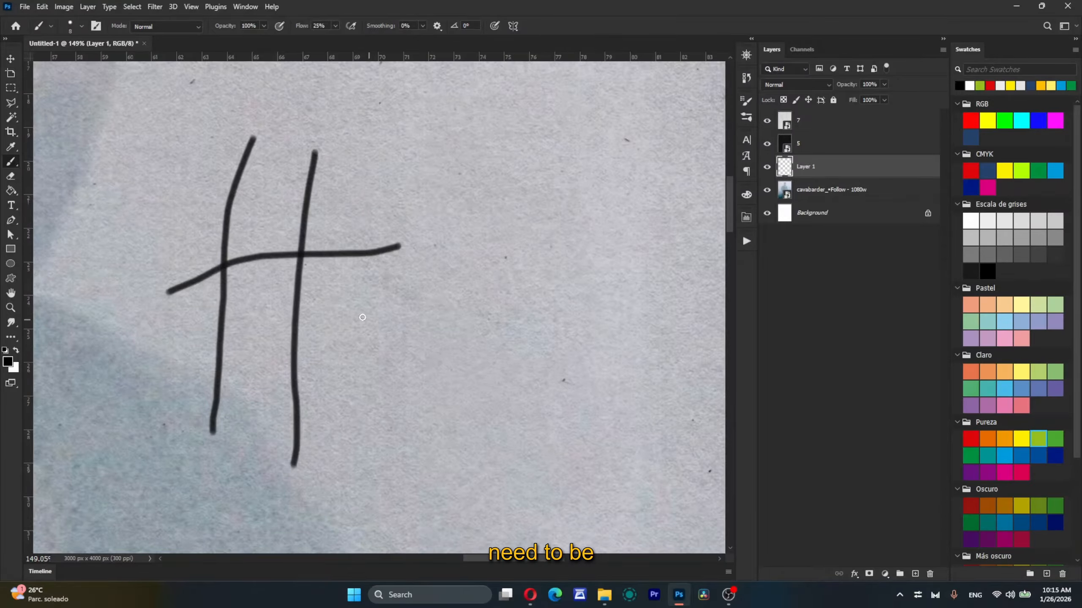
Step: Paint the letters "ey", a plus sign and a tall rectangle beside the large H on Layer 1
mouse_move(355, 319)
mouse_down()
mouse_move(377, 304)
mouse_move(348, 340)
mouse_move(407, 308)
mouse_up()
mouse_move(400, 295)
mouse_down()
mouse_move(441, 268)
mouse_move(413, 439)
mouse_up()
drag(510, 227, 512, 309)
drag(492, 263, 553, 257)
scroll(552, 258, down, 3)
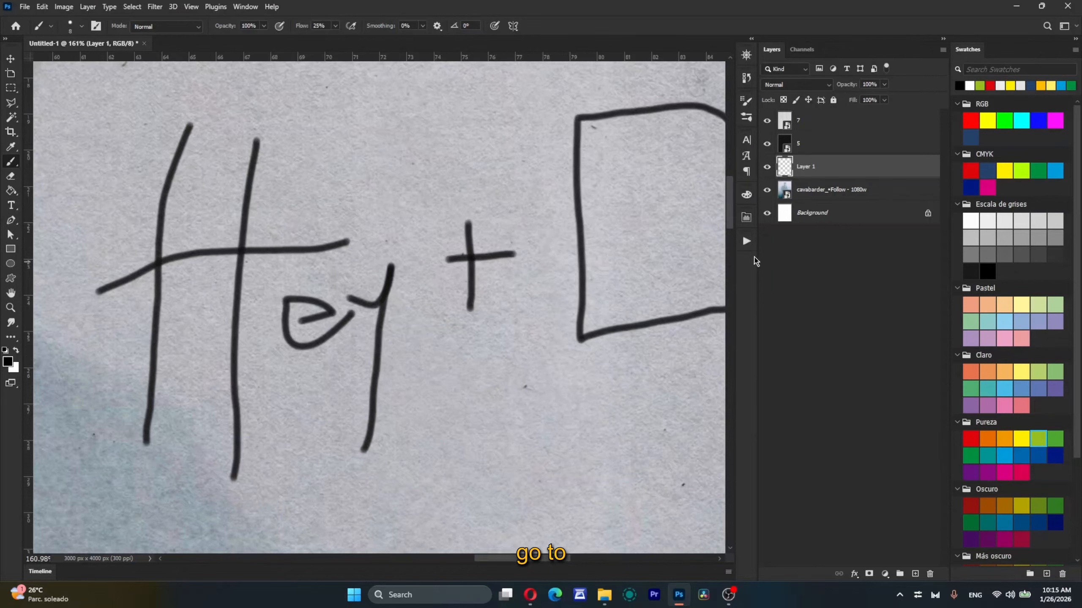
Step: Show the actions list and run the REAL PEN 8 PX action on the Layer 1 drawing
click(747, 242)
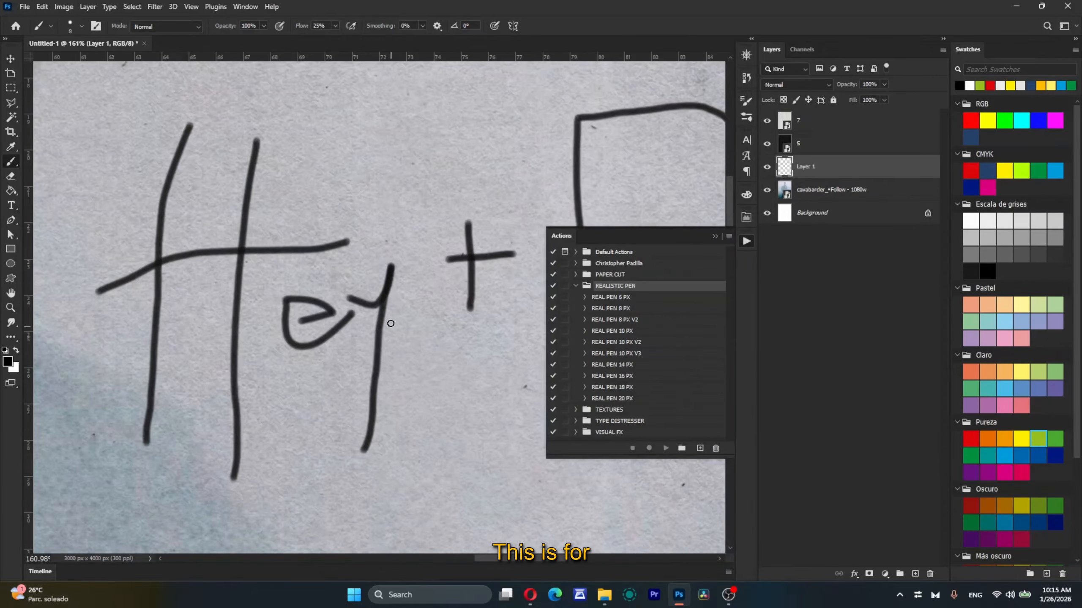
scroll(391, 323, down, 4)
scroll(391, 323, right, 3)
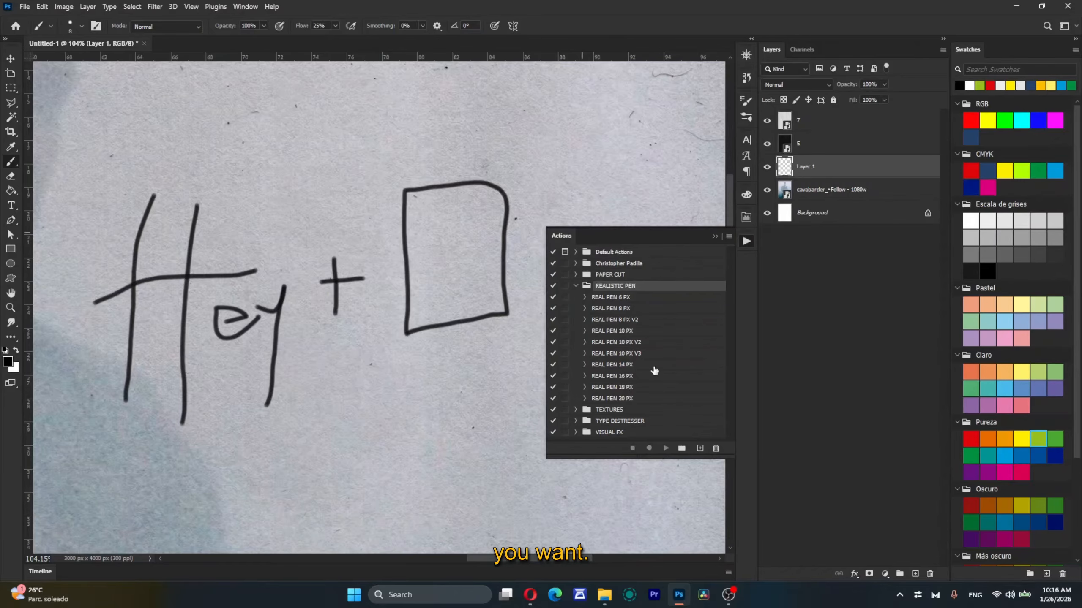
click(633, 311)
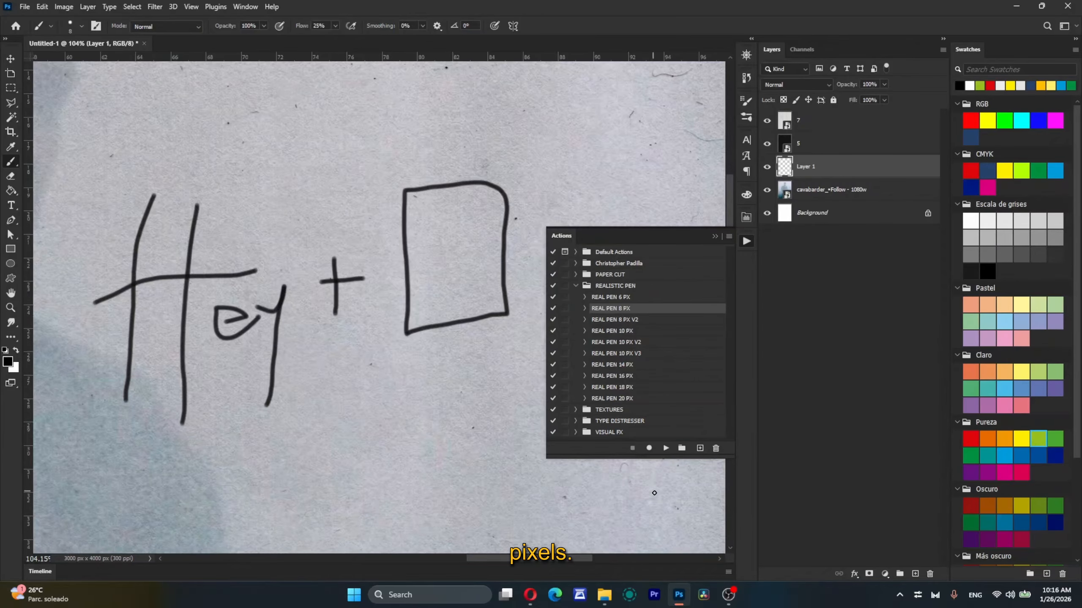
click(666, 449)
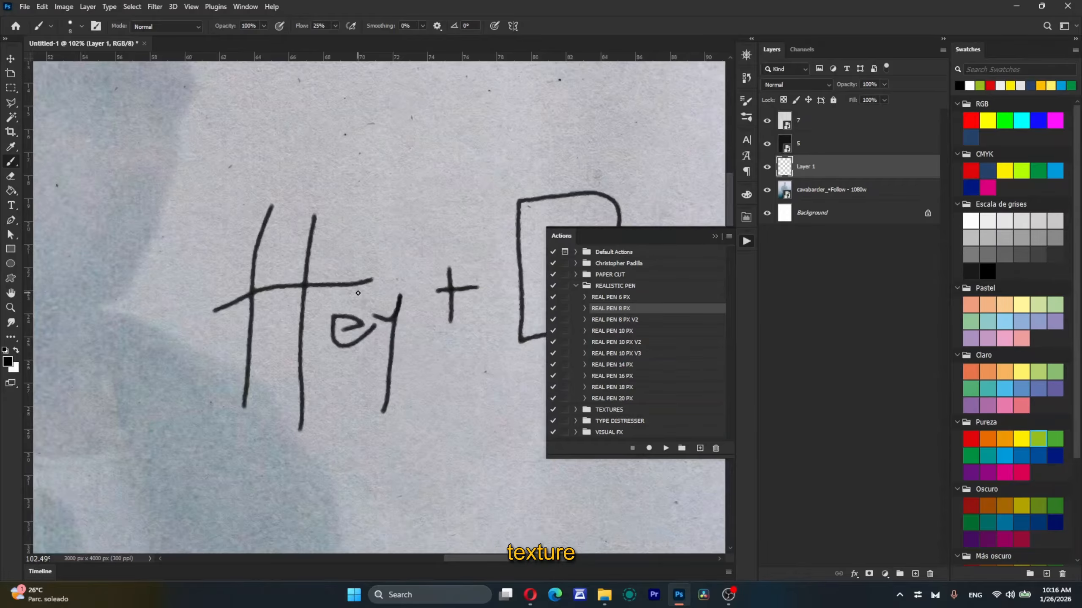
Step: Inspect the pen texture on the drawn lines and apply the REAL PEN 8 PX action to Layer 1 a second time
scroll(276, 190, up, 2)
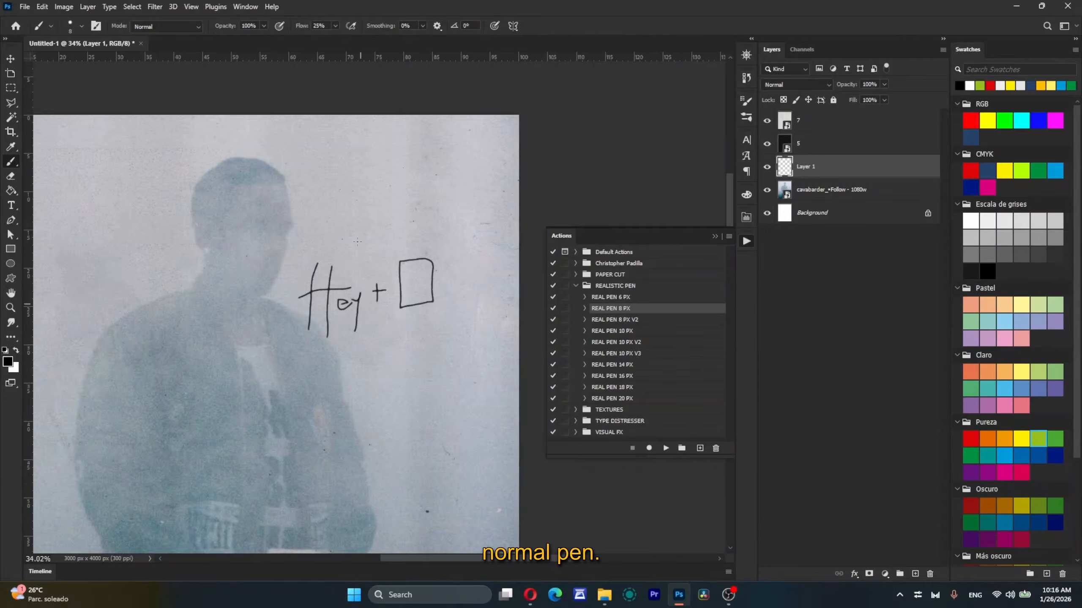
scroll(390, 30, down, 5)
scroll(375, 292, up, 7)
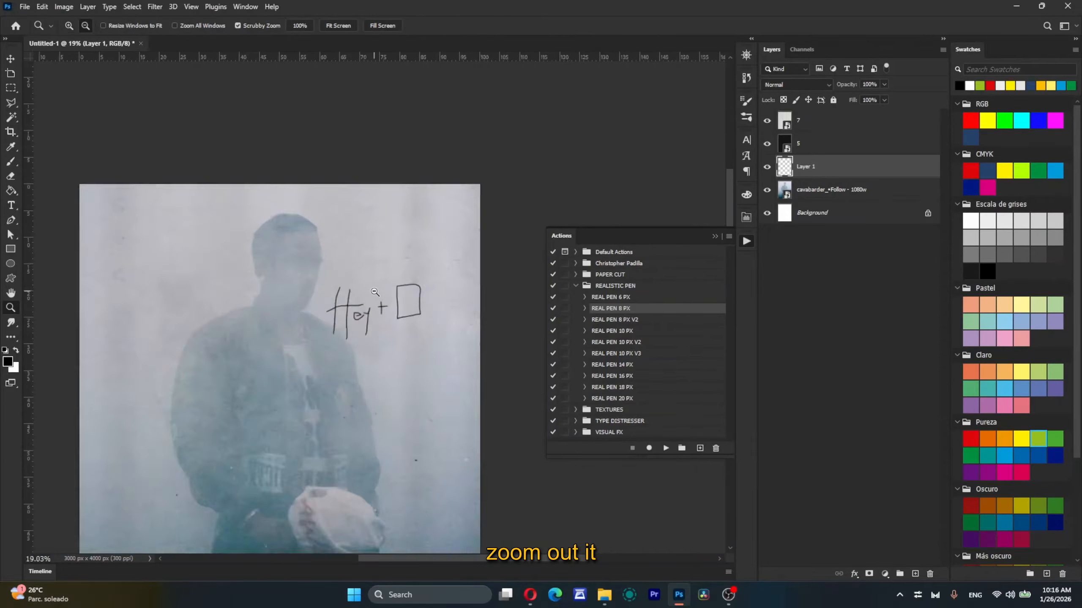
scroll(375, 293, down, 4)
scroll(381, 131, up, 3)
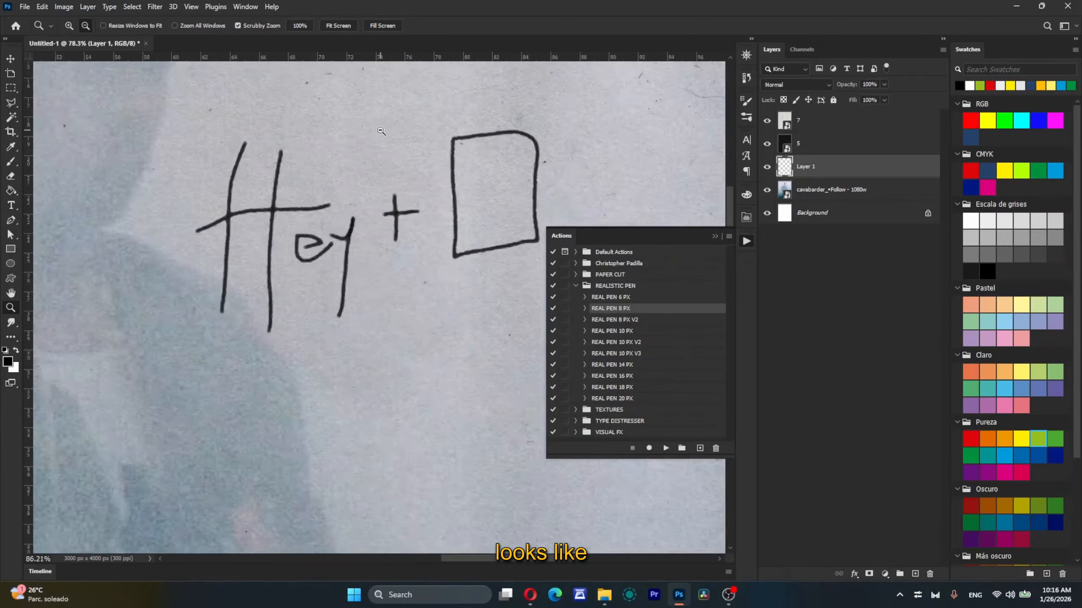
scroll(381, 132, right, 2)
scroll(382, 132, up, 2)
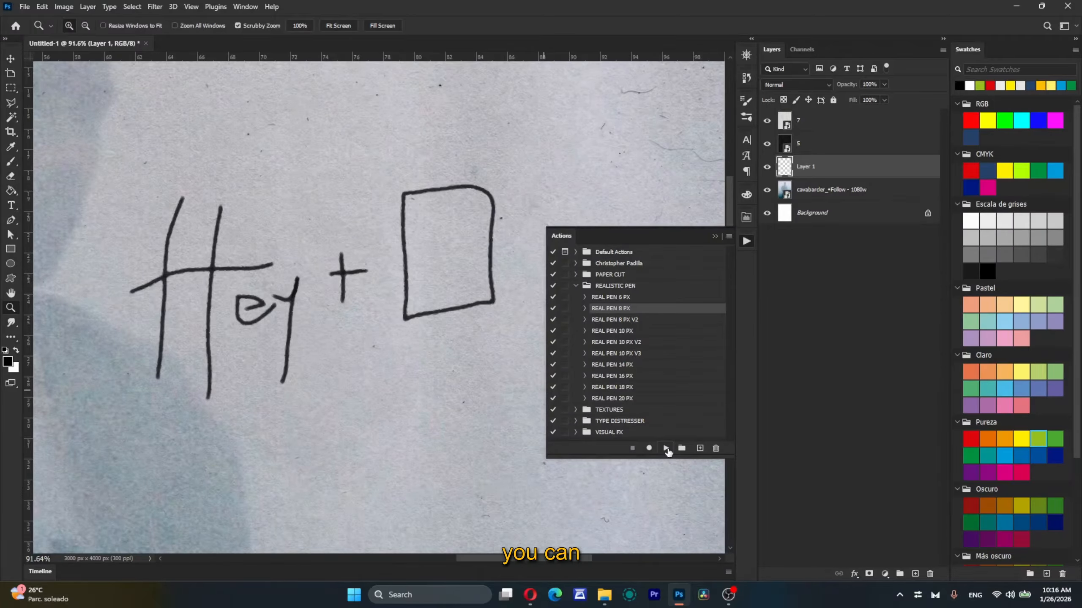
click(666, 448)
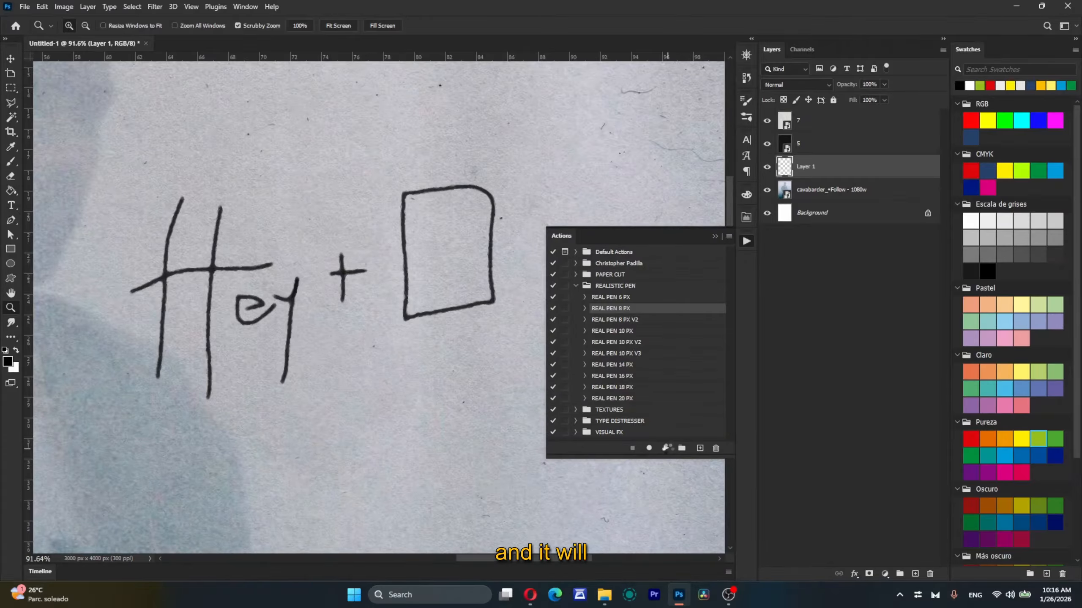
scroll(264, 360, down, 5)
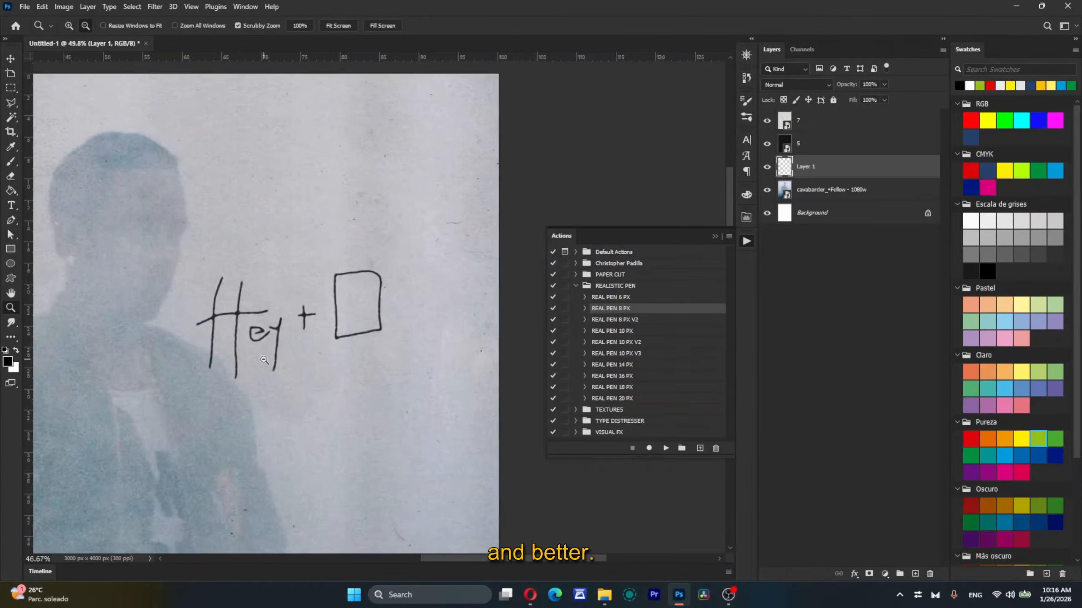
scroll(264, 360, left, 3)
scroll(264, 360, down, 1)
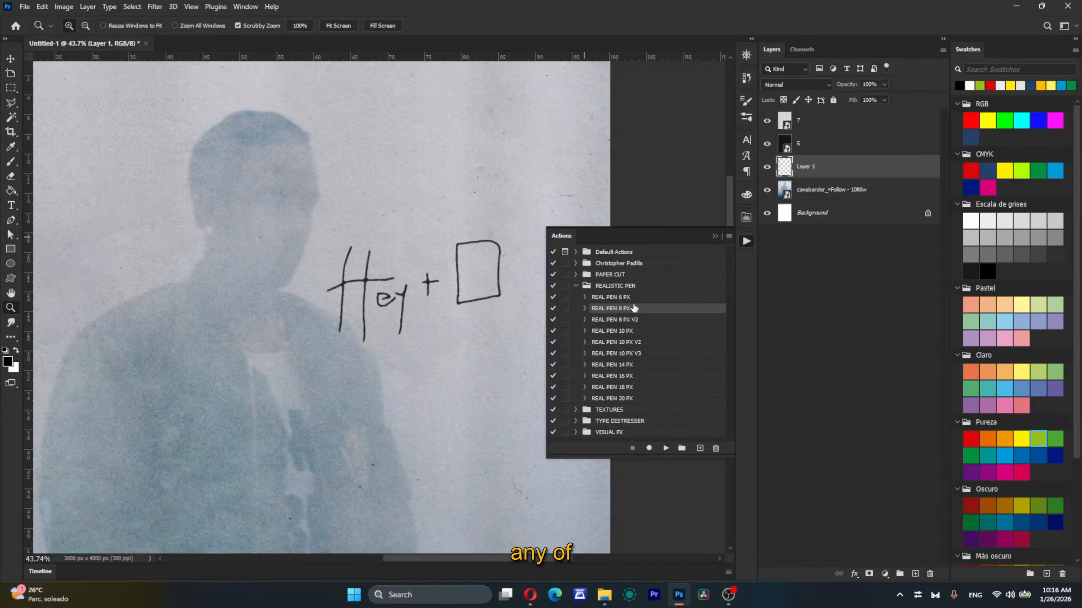
Step: Delete the Layer 1 drawing and switch from the REALISTIC PEN set to the TEXTURES action set
click(576, 286)
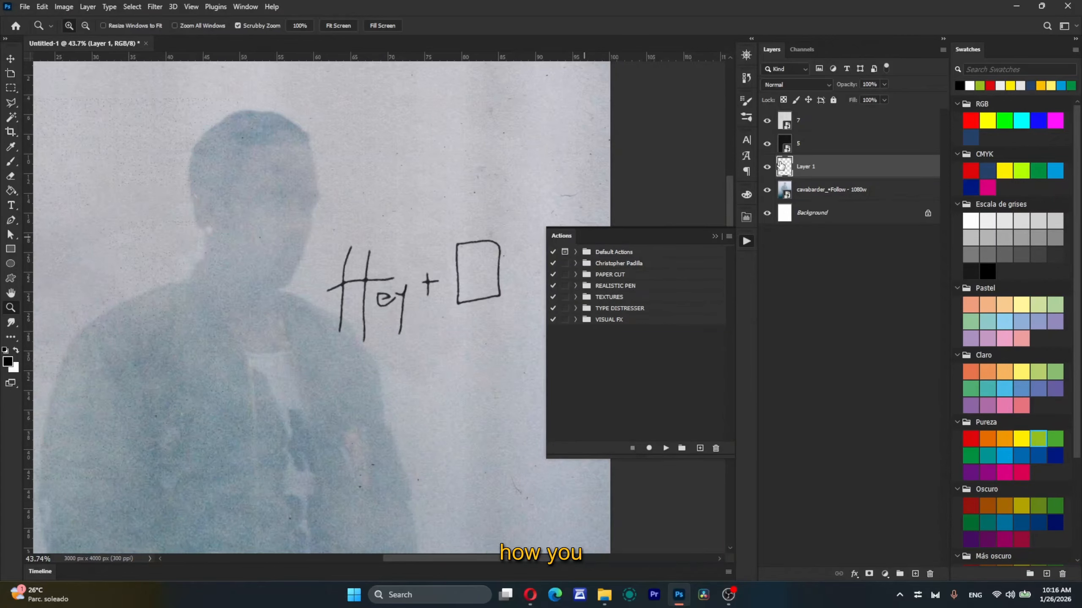
key(Delete)
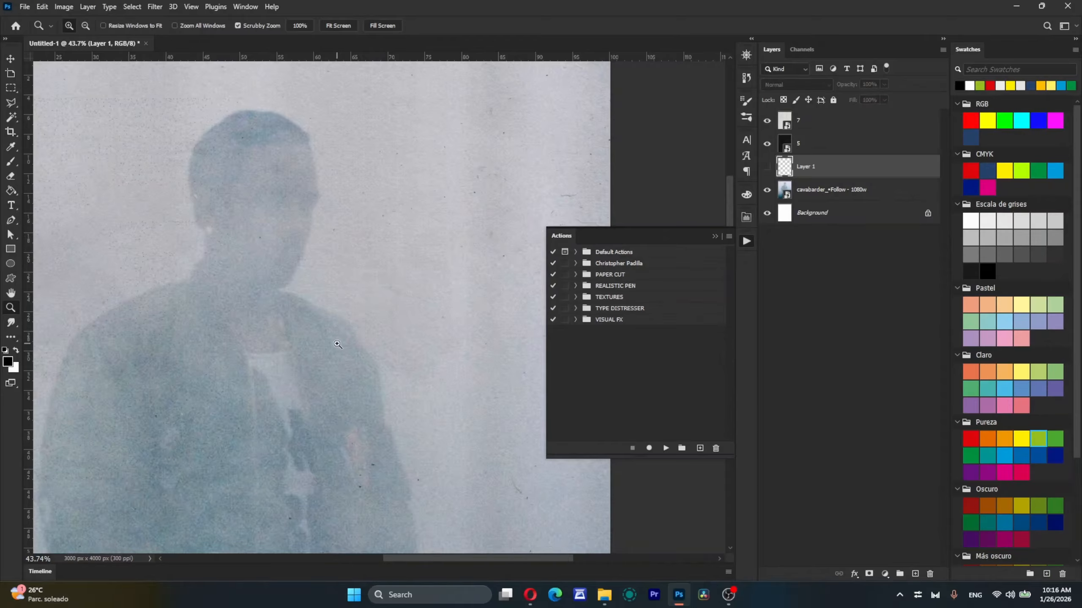
click(580, 286)
click(576, 297)
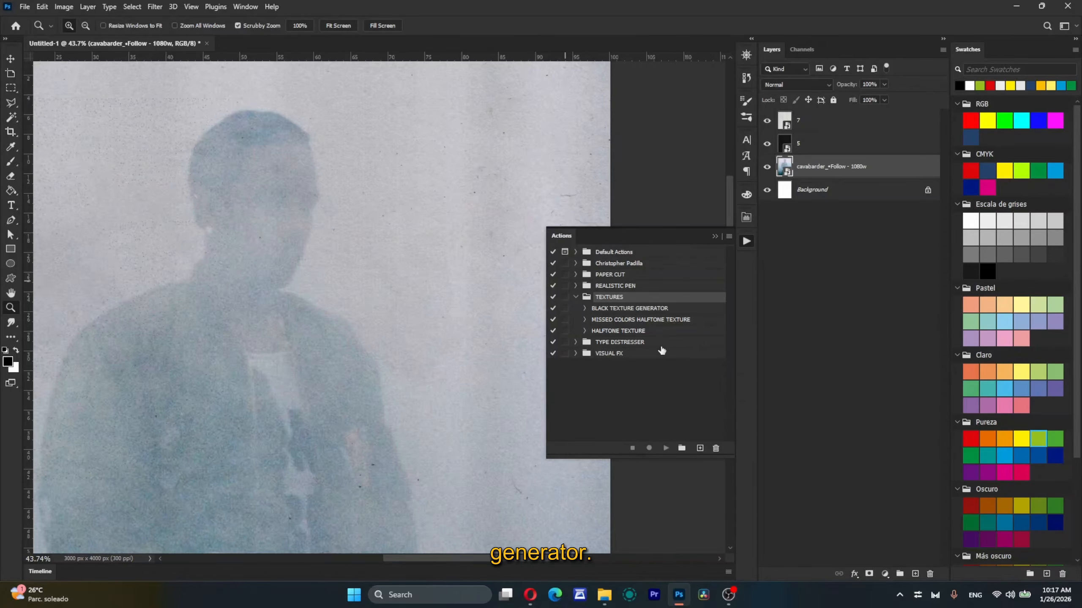
Step: Run the BLACK TEXTURE GENERATOR action above the photo layer and compare the image with the texture layer hidden and shown
click(659, 309)
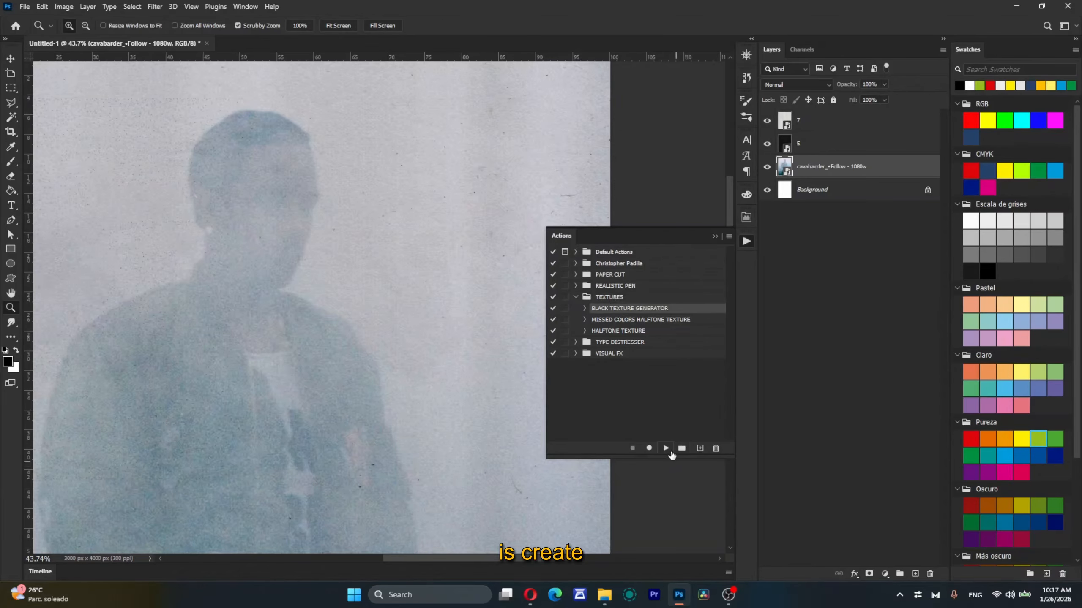
key(ctrl+0)
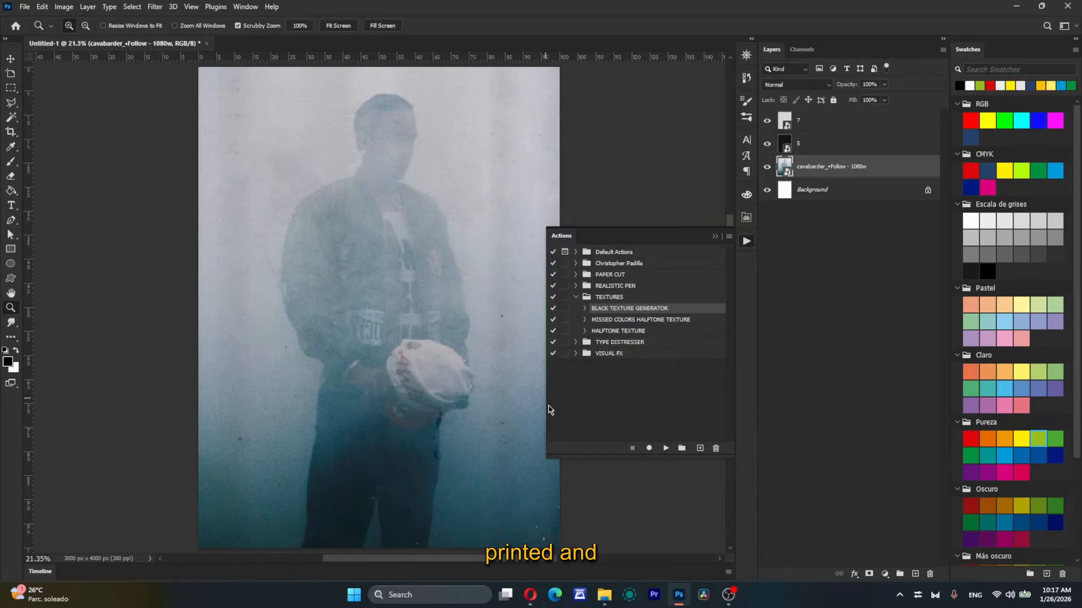
click(666, 448)
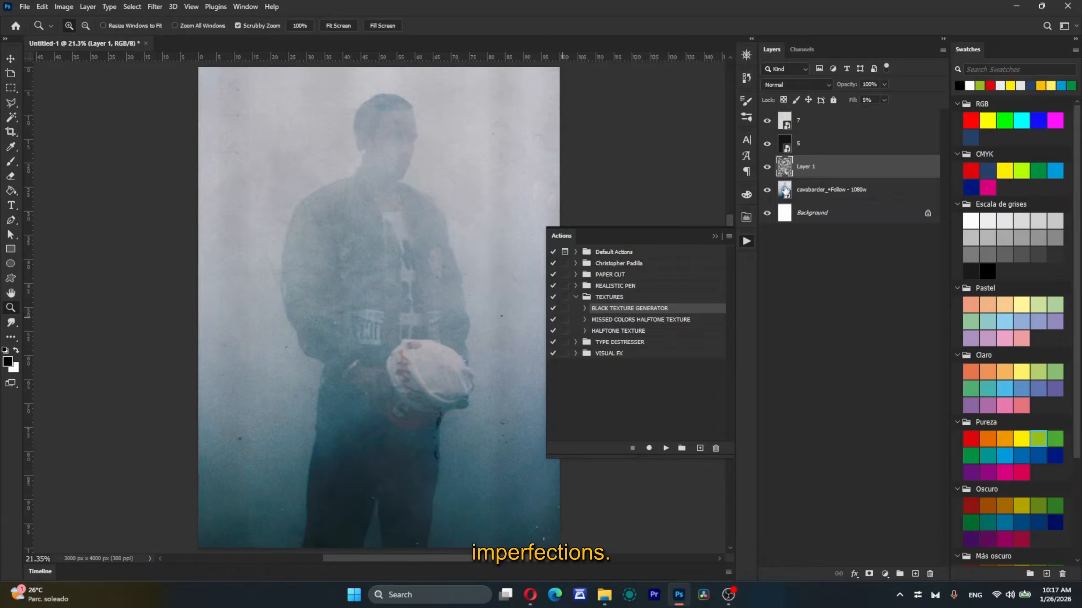
click(766, 167)
click(767, 167)
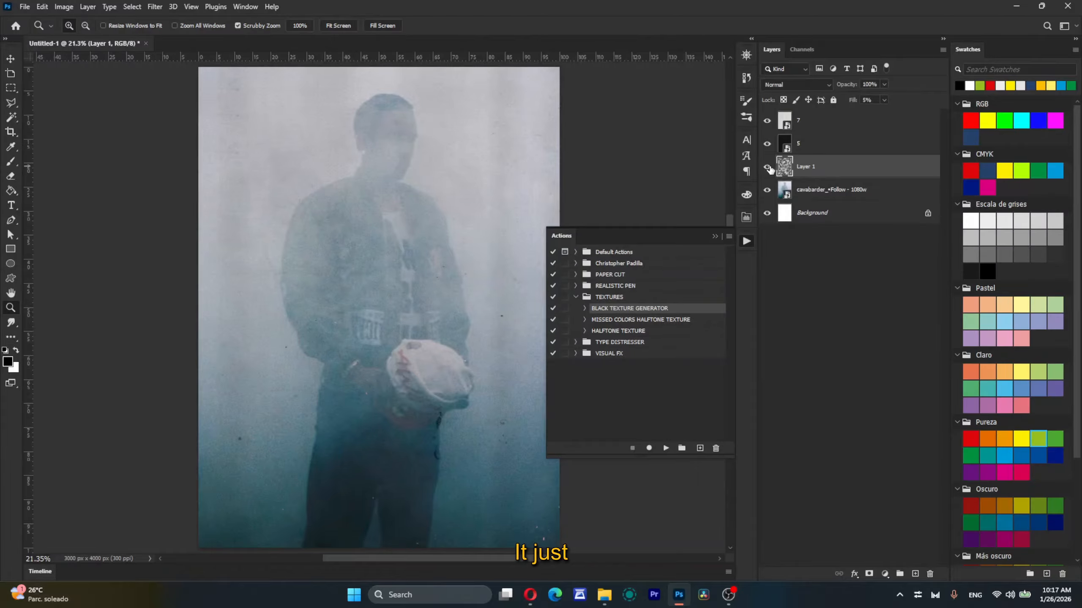
click(767, 167)
click(767, 167)
Step: Run the MISSED COLORS HALFTONE TEXTURE action on a copy of the photo layer and check the result across the whole canvas
click(634, 320)
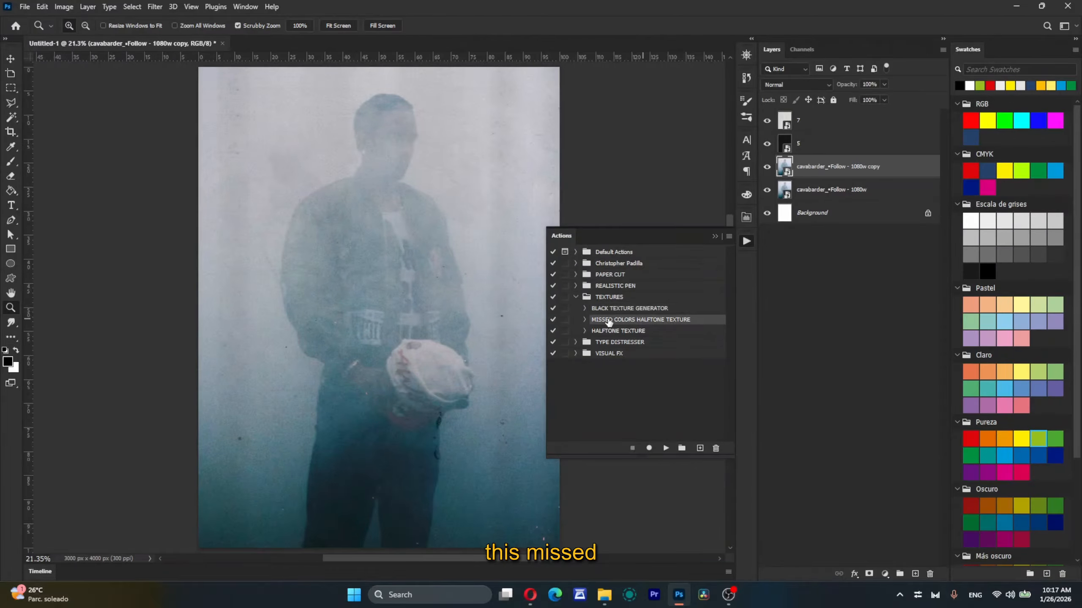
click(666, 448)
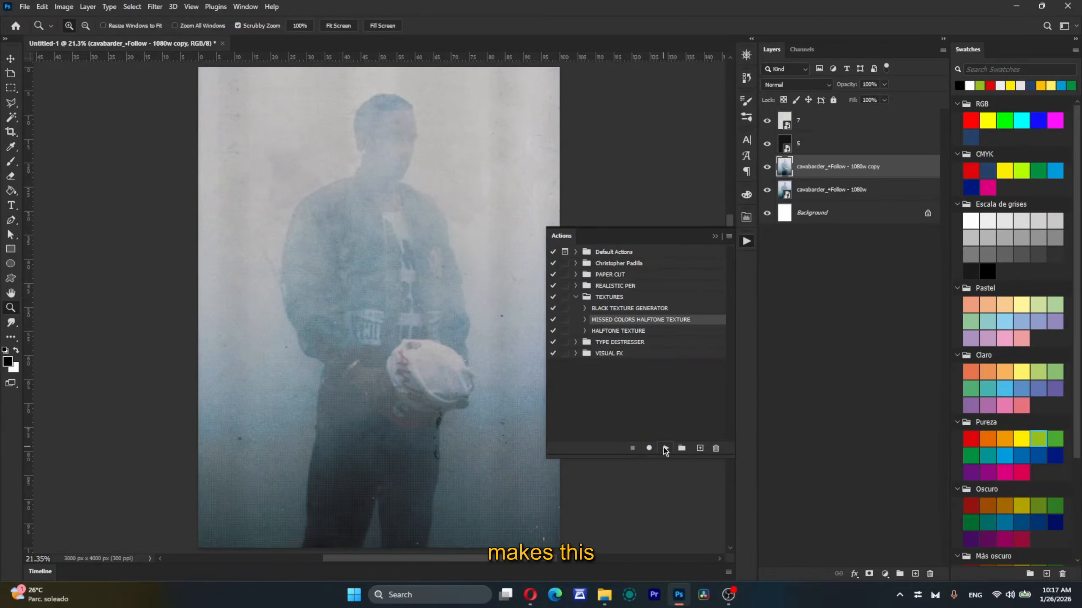
mouse_move(321, 287)
mouse_down()
mouse_move(369, 287)
mouse_move(309, 287)
mouse_up()
key(ctrl+0)
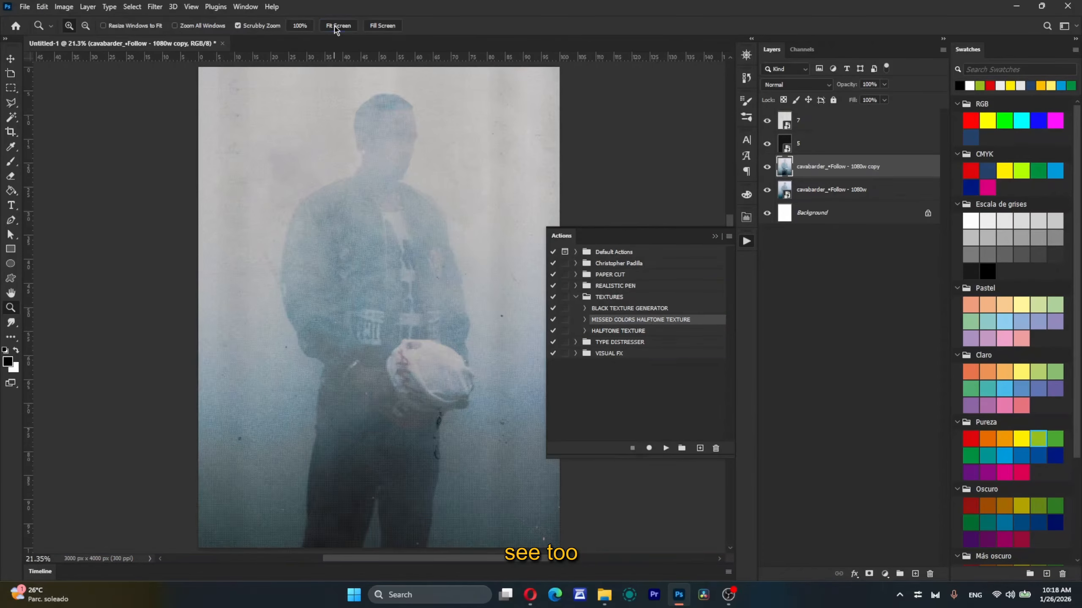
Step: Switch to File Explorer and place the jean-dawson-pixel-bath image from the Downloads folder above the photo copy
click(604, 595)
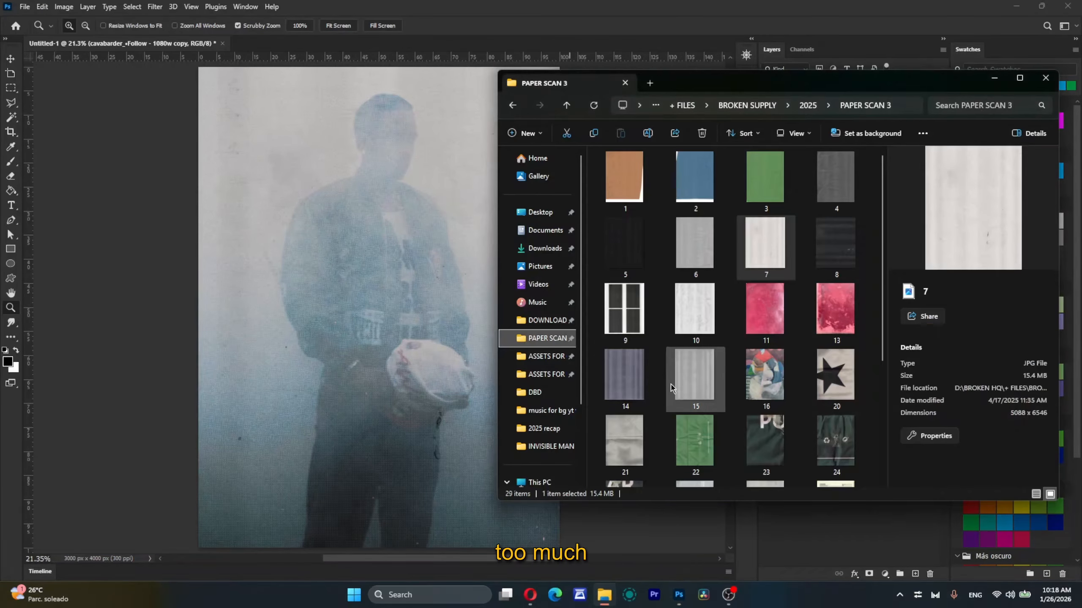
click(545, 248)
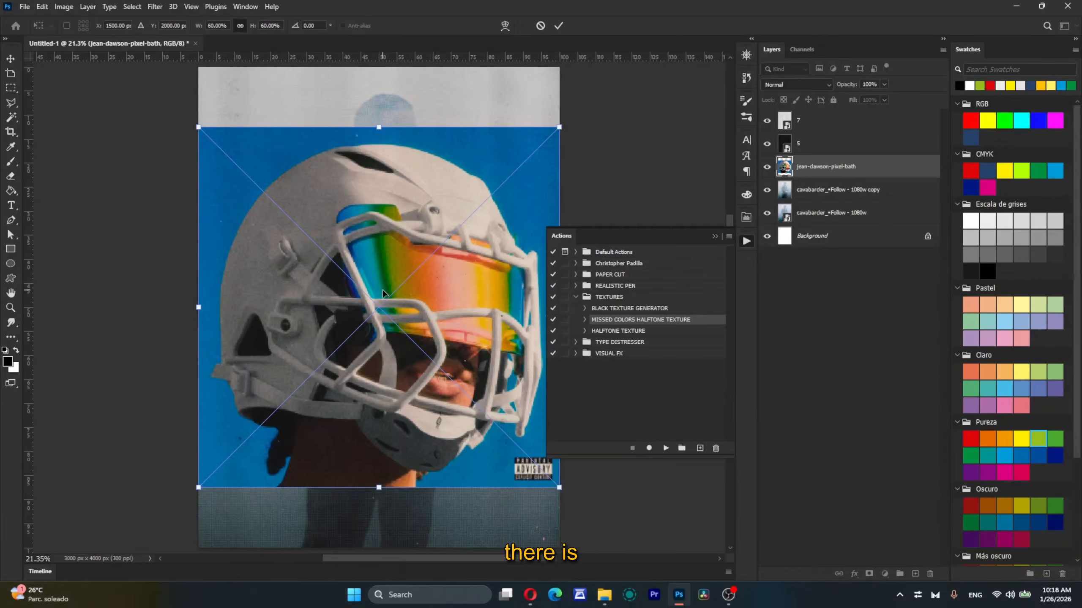
key(Return)
key(z)
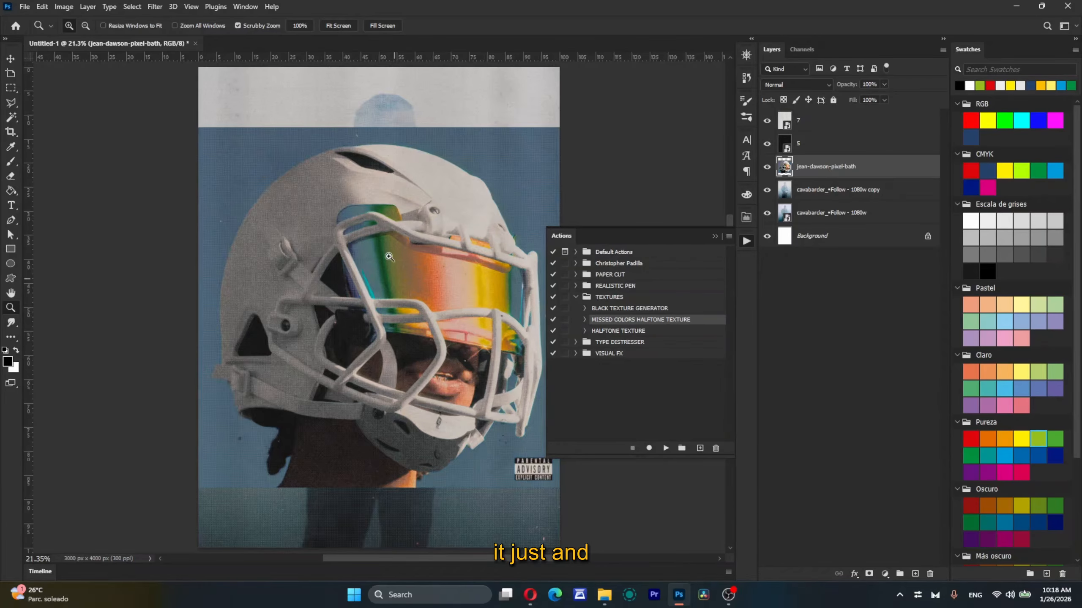
Step: Inspect the helmet image with its layer visibility toggled, and delete that layer
drag(366, 307, 324, 311)
click(768, 170)
key(Delete)
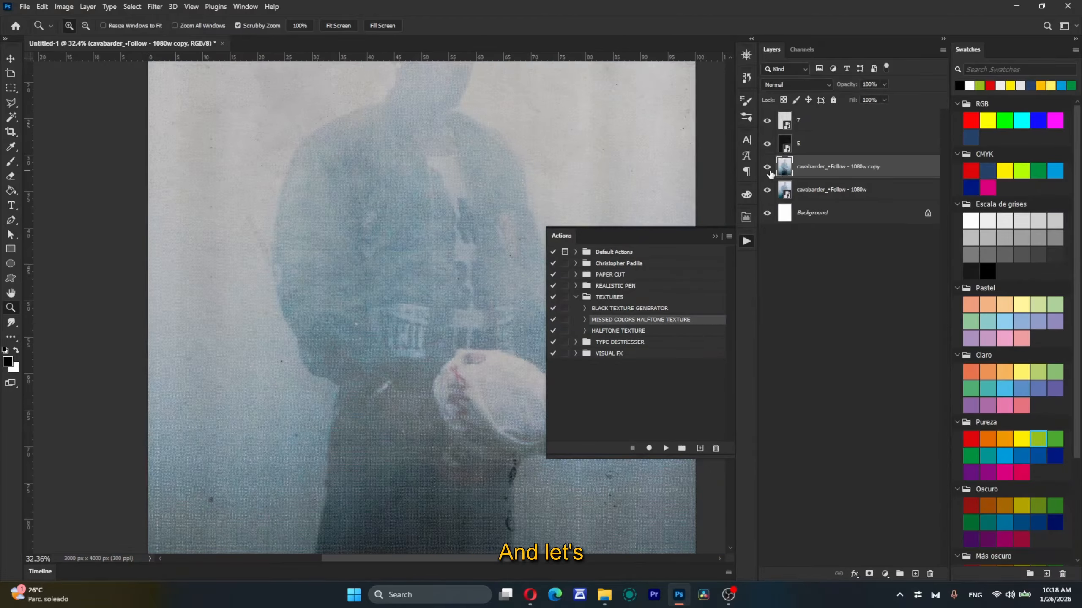
Step: Run the HALFTONE TEXTURE action on the photo copy and check its effect on the figure and the whole image
click(613, 332)
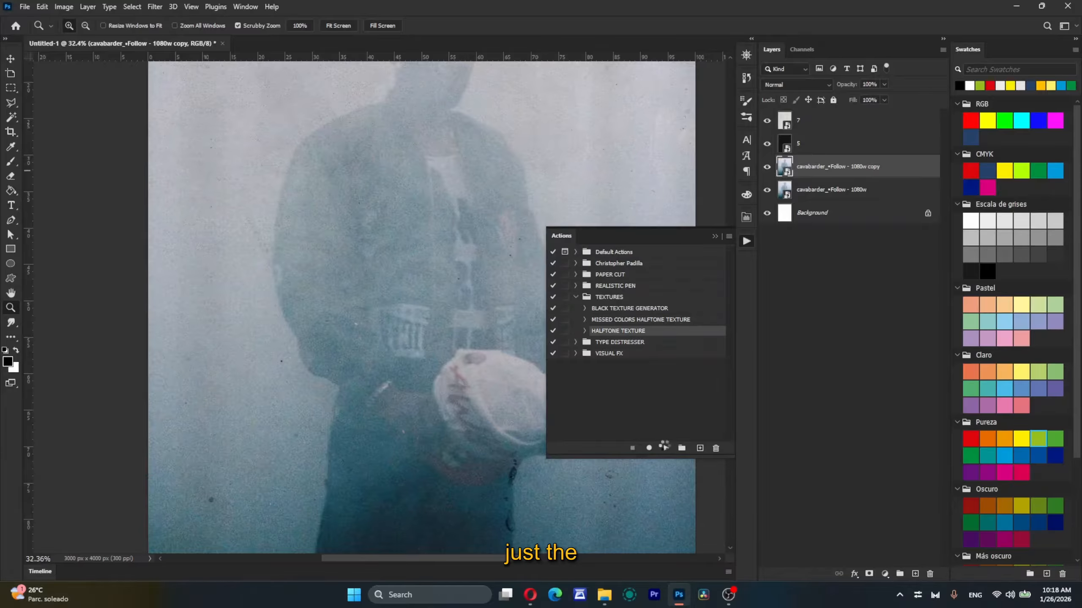
click(664, 447)
drag(407, 280, 385, 275)
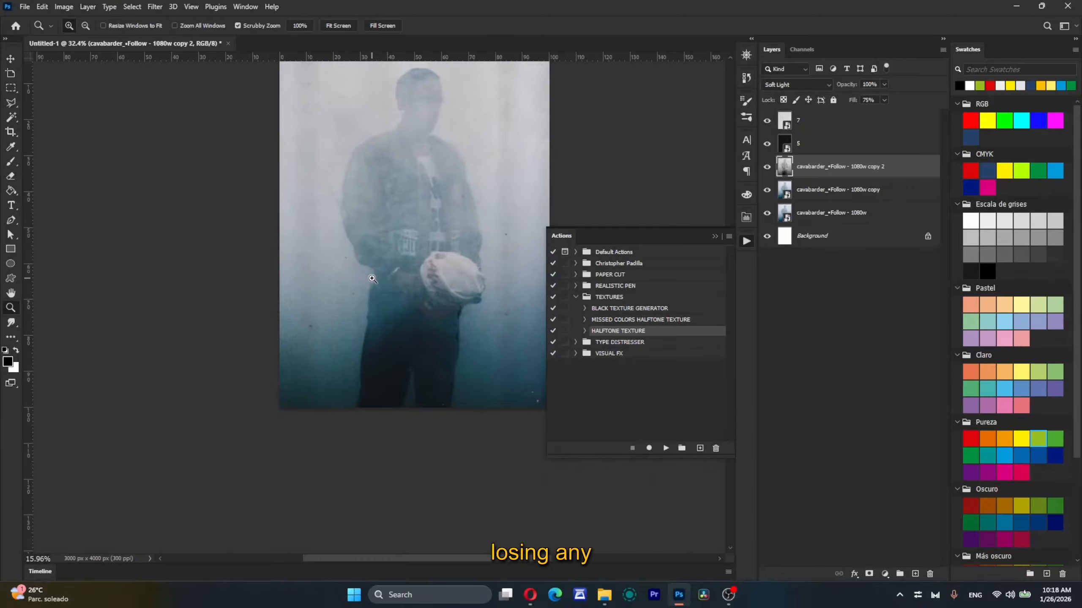
drag(439, 82, 450, 110)
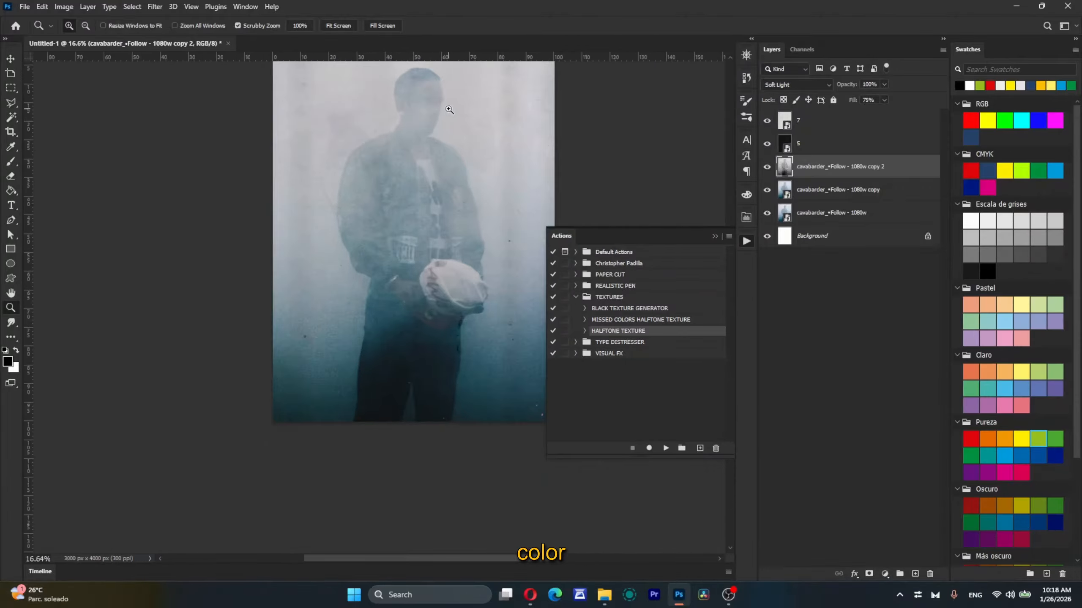
click(346, 26)
Step: Delete both photo copy layers and switch from the TEXTURES set to the TYPE DISTRESSER action set
key(Delete)
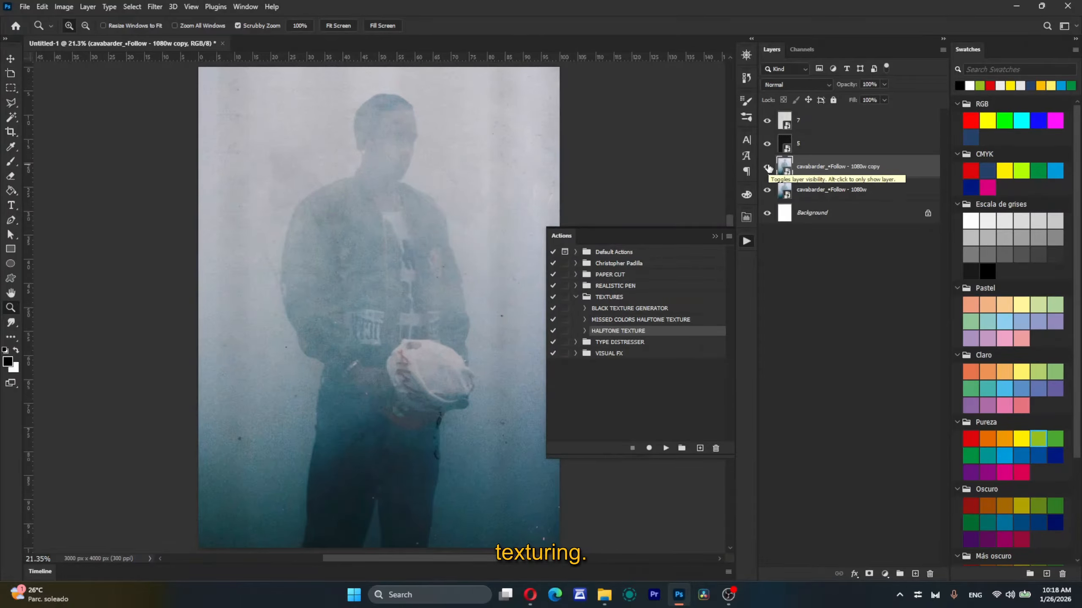
key(Delete)
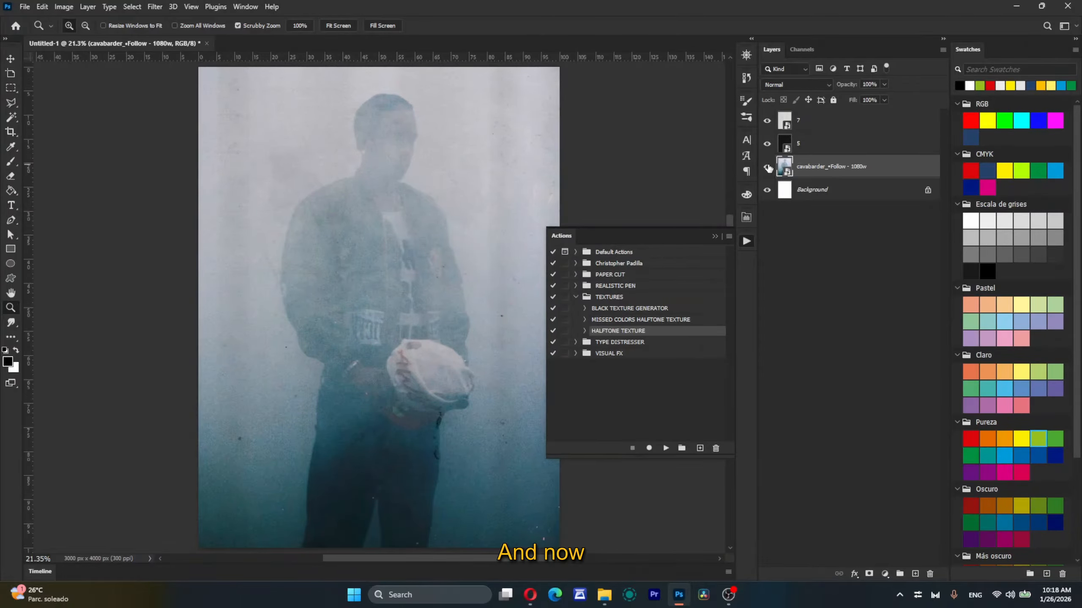
click(576, 297)
click(578, 308)
click(639, 310)
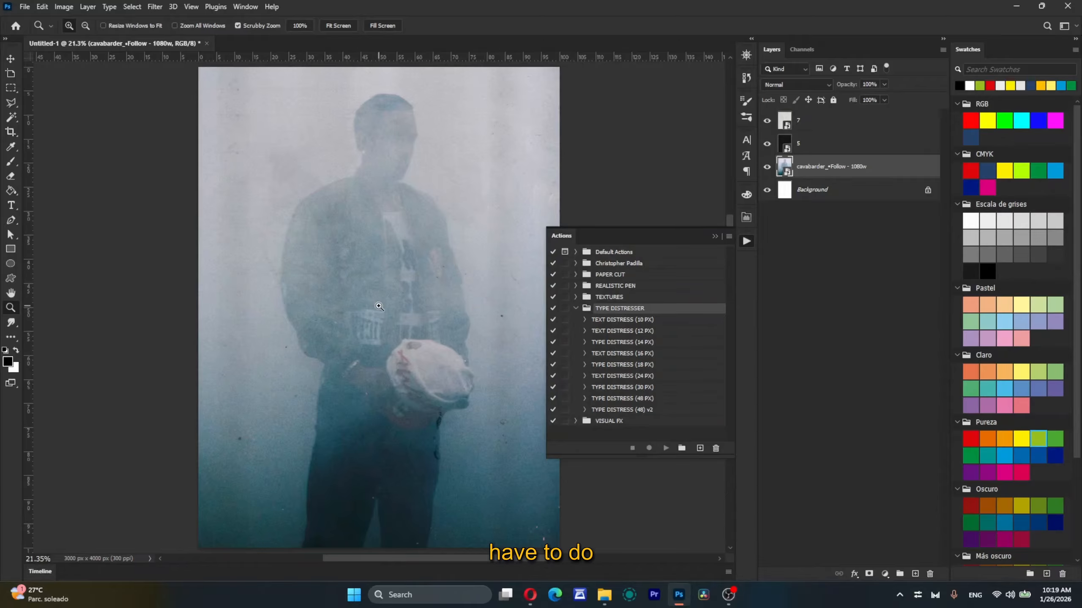
Step: Add a text layer reading "ESSENTIALS ACTONS" across the middle of the photo
key(t)
click(391, 289)
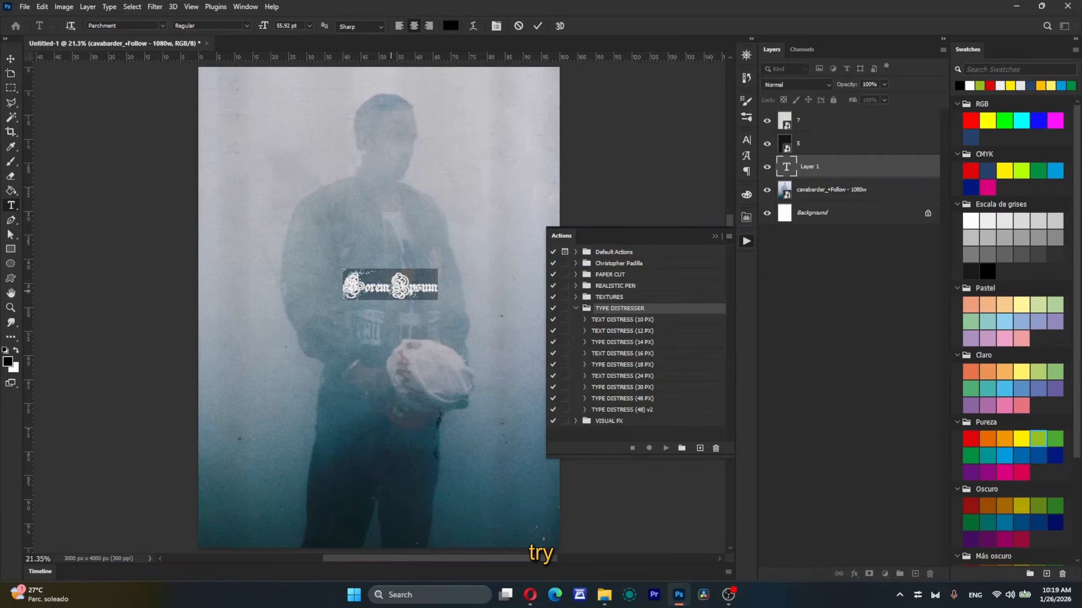
text(ESSENTIALS ACTION)
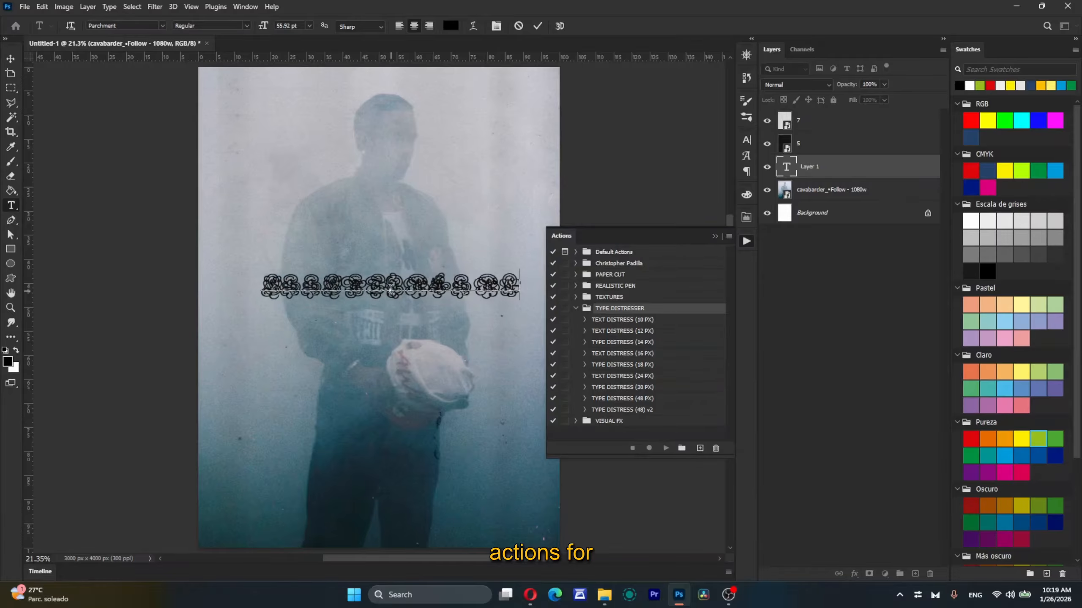
click(538, 25)
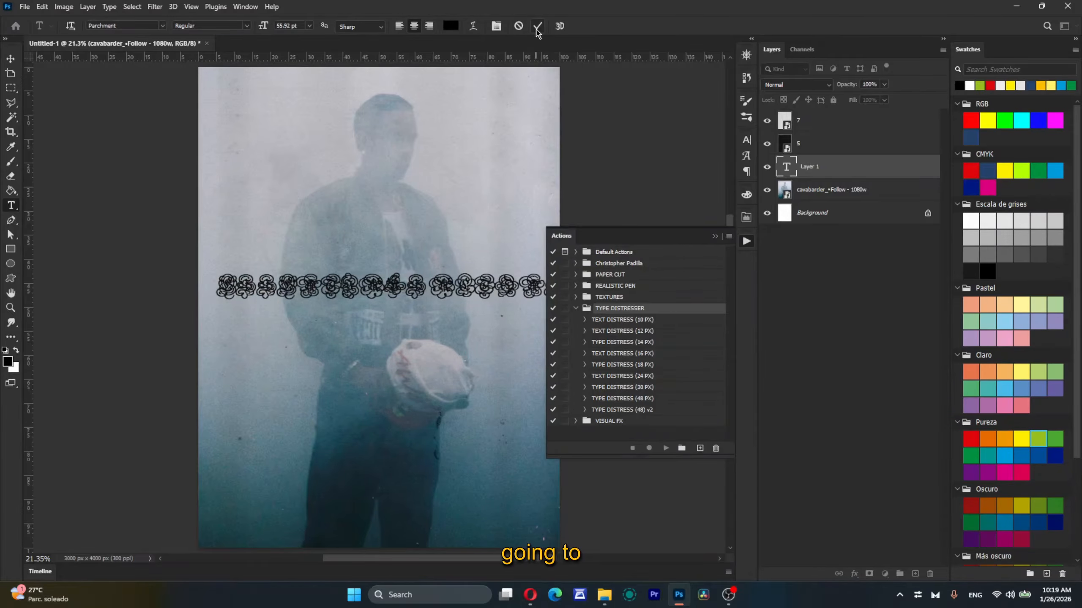
Step: Set the "ESSENTIALS ACTONS" text to the Archivo Black font with -75 tracking and centre it across the figure
click(746, 140)
click(679, 156)
click(765, 268)
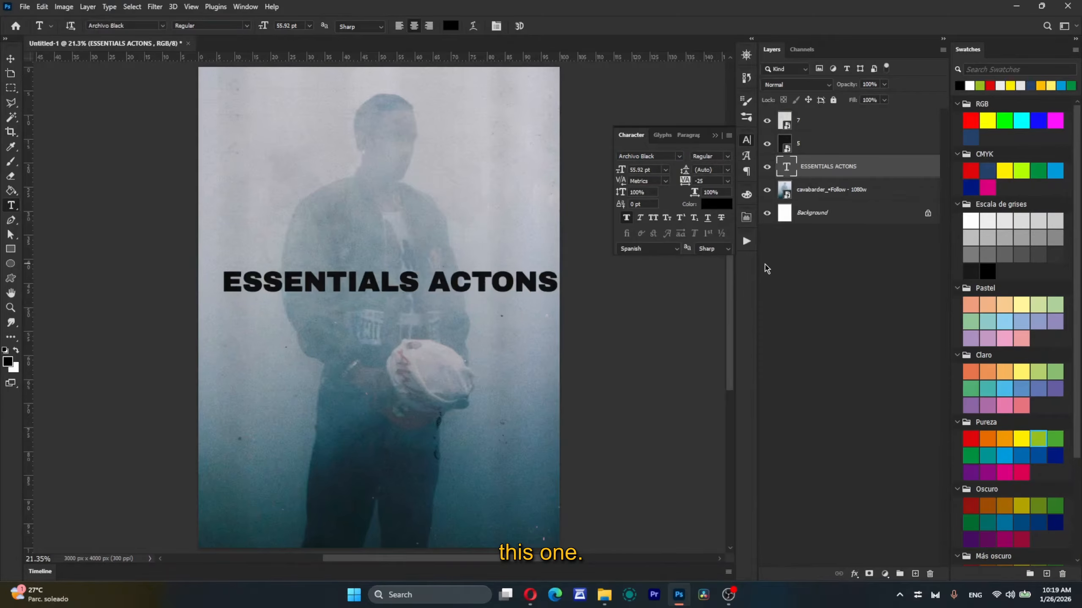
key(v)
click(746, 241)
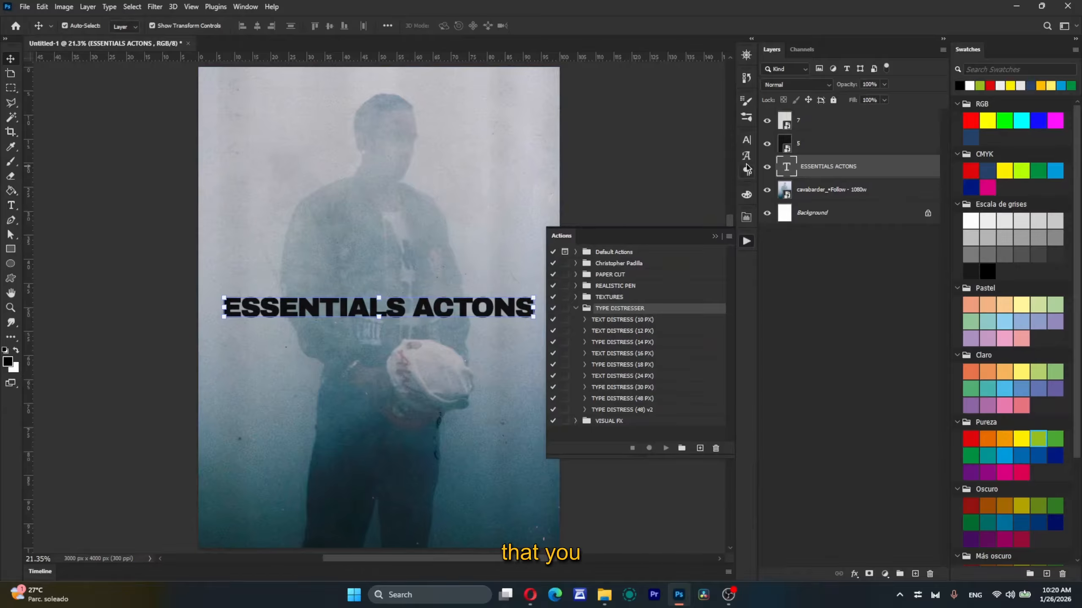
Step: Set the font size of the "ESSENTIALS ACTONS" text to 24 pt
click(747, 141)
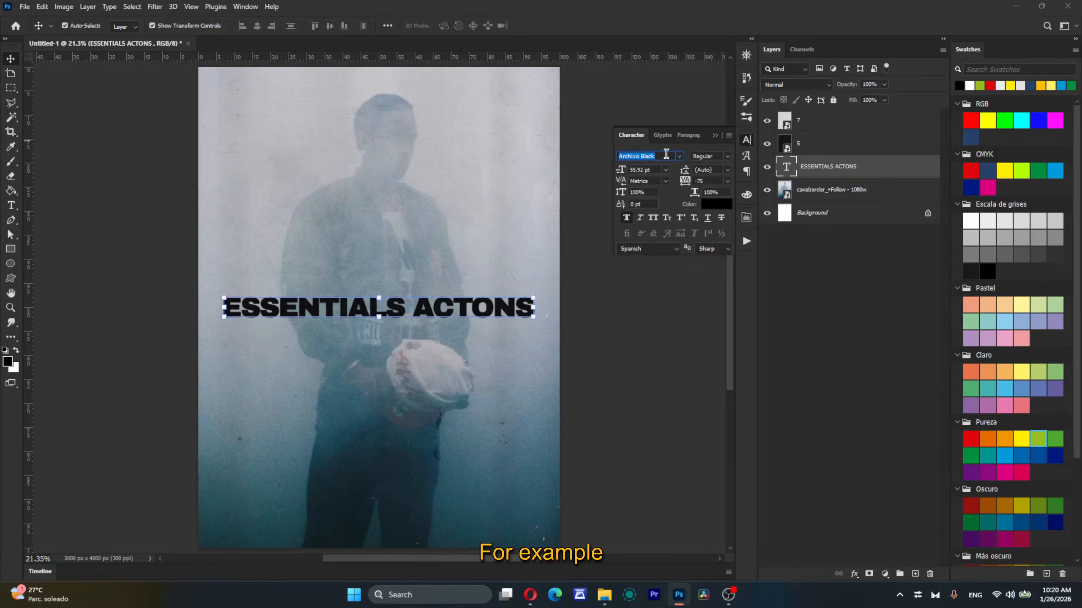
click(665, 167)
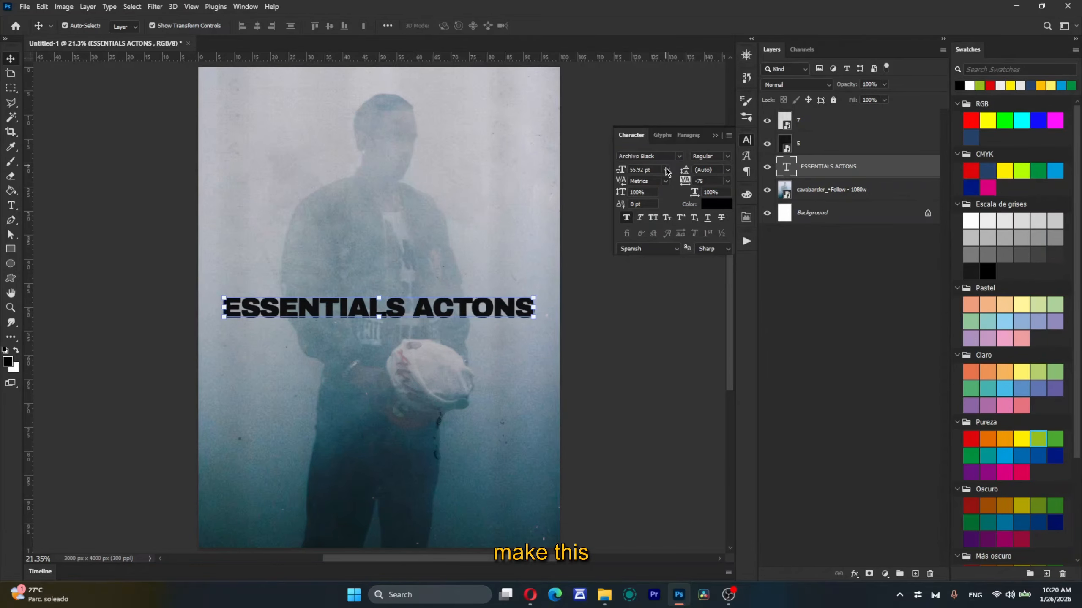
click(666, 170)
click(656, 284)
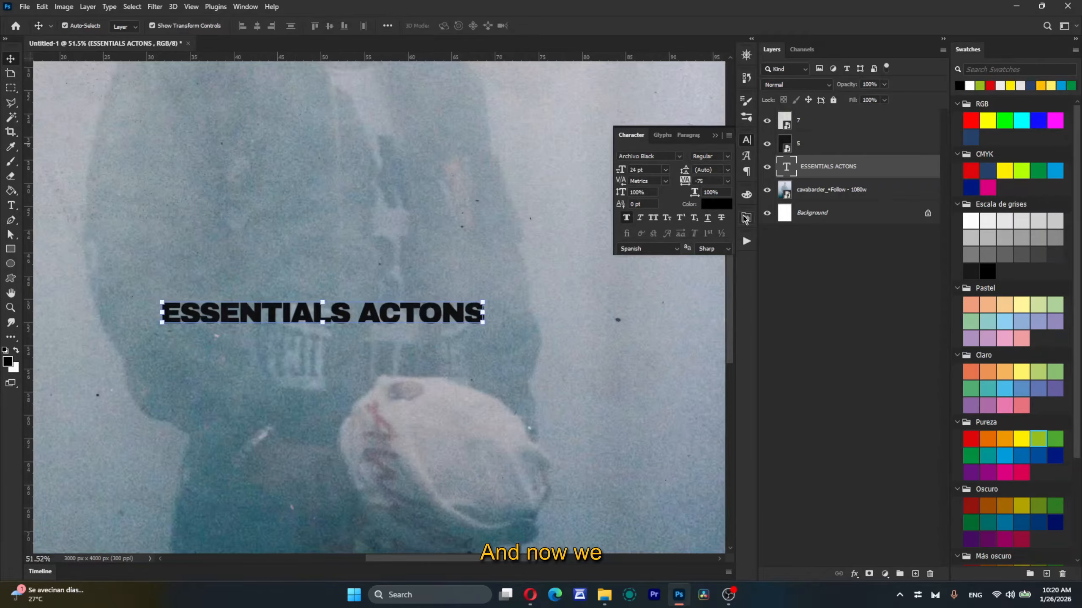
Step: Run the TEXT DISTRESS (24 PX) action on the text layer and check its effect up close and on the whole image
click(746, 245)
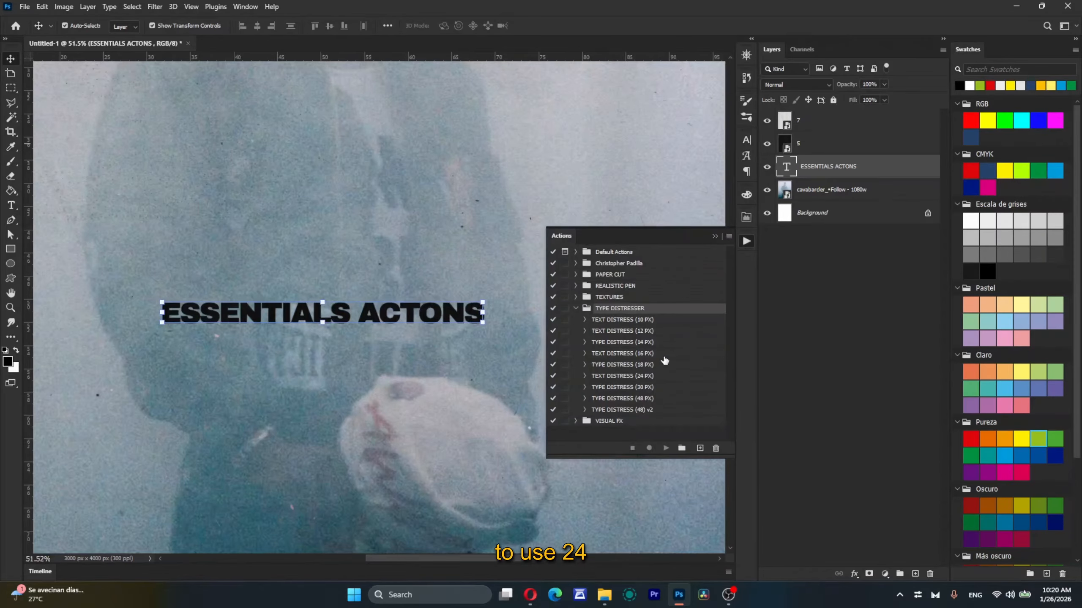
click(639, 376)
click(665, 448)
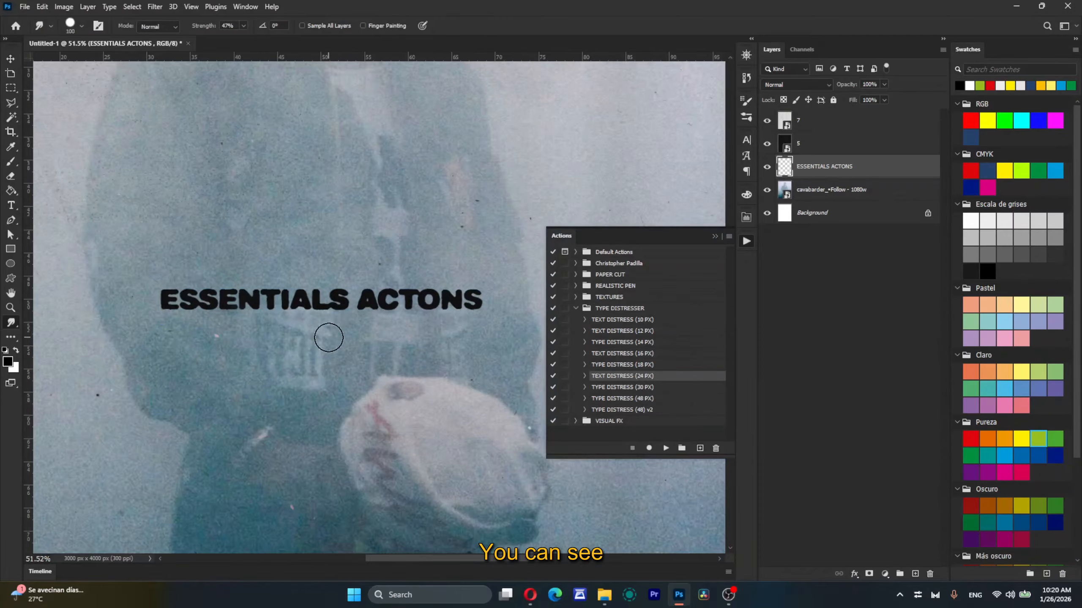
scroll(329, 337, down, 3)
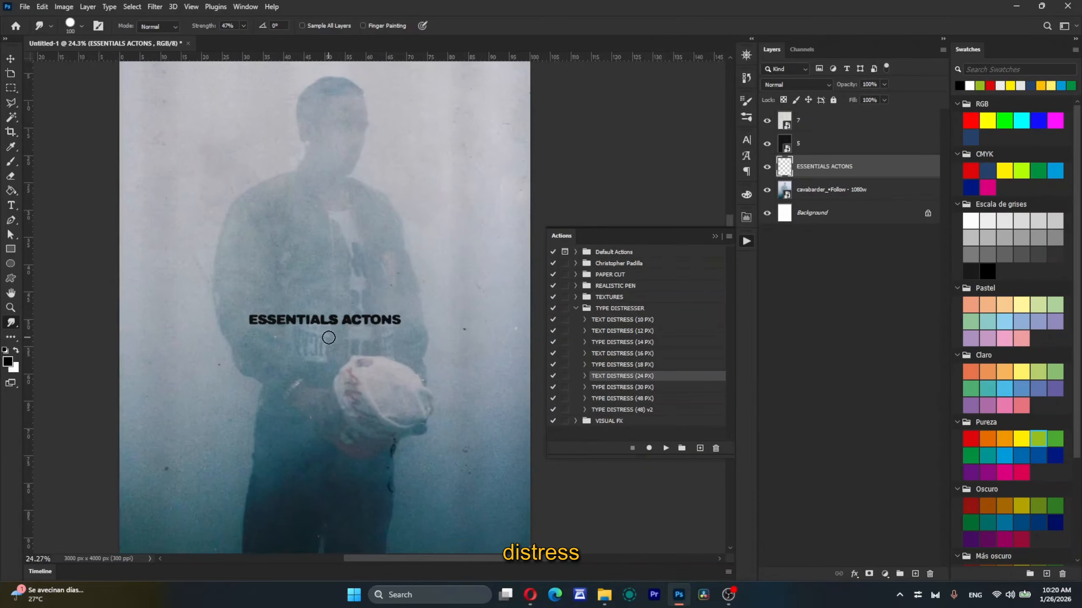
scroll(385, 327, up, 3)
scroll(386, 333, down, 5)
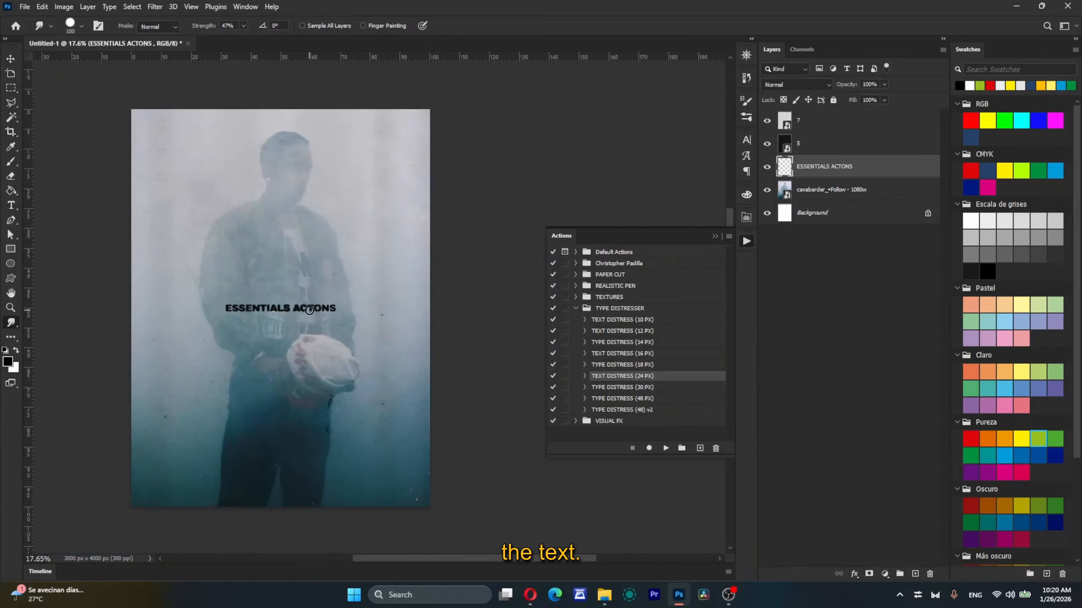
scroll(234, 330, up, 3)
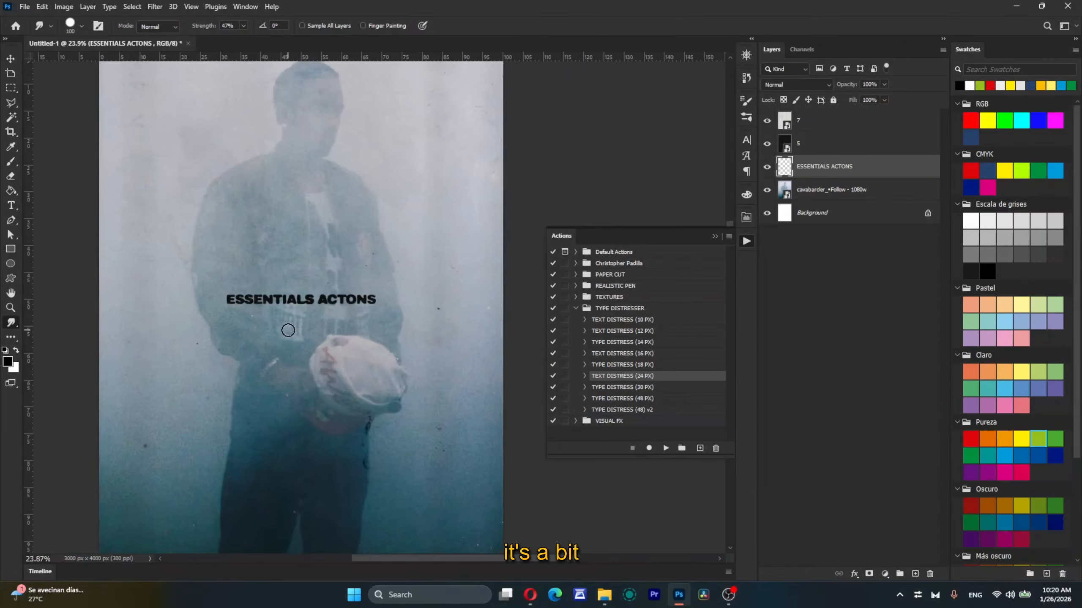
Step: Add a second text layer reading "ESSENTIALS ACTIONS" just below the distressed text
key(t)
click(304, 347)
text(ESSENTIALS ACTIONS)
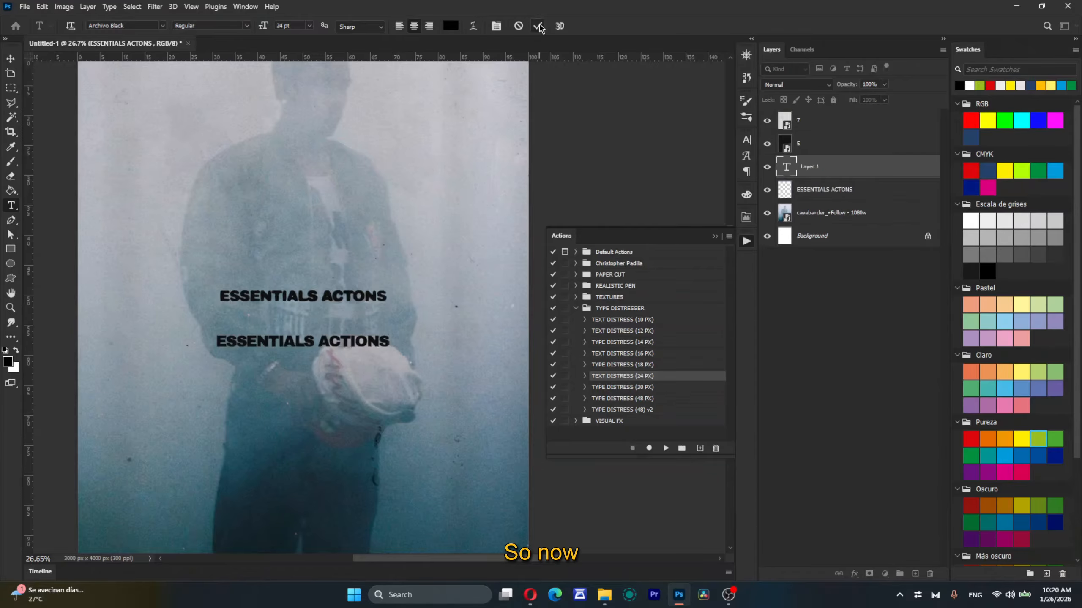
click(540, 26)
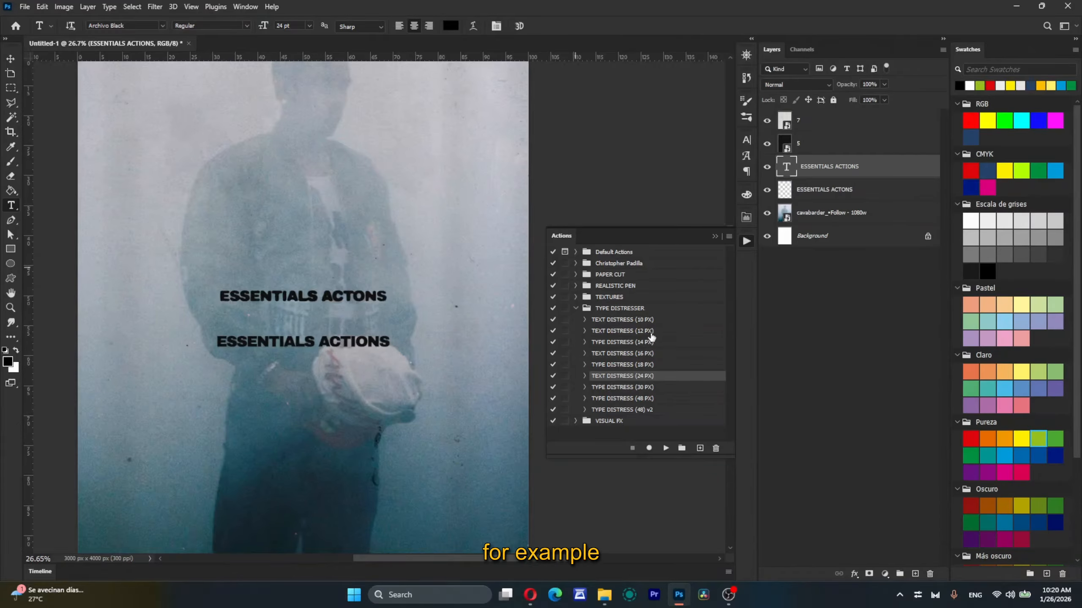
Step: Run the TEXT DISTRESS (12 PX) action on the "ESSENTIALS ACTIONS" text and inspect its roughened edges
click(651, 334)
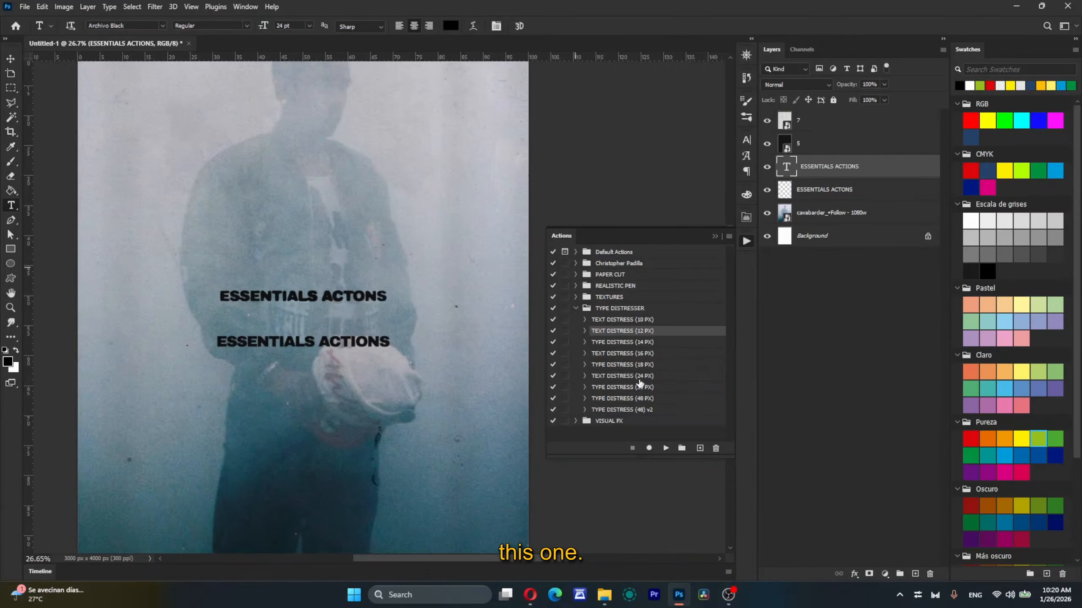
click(666, 447)
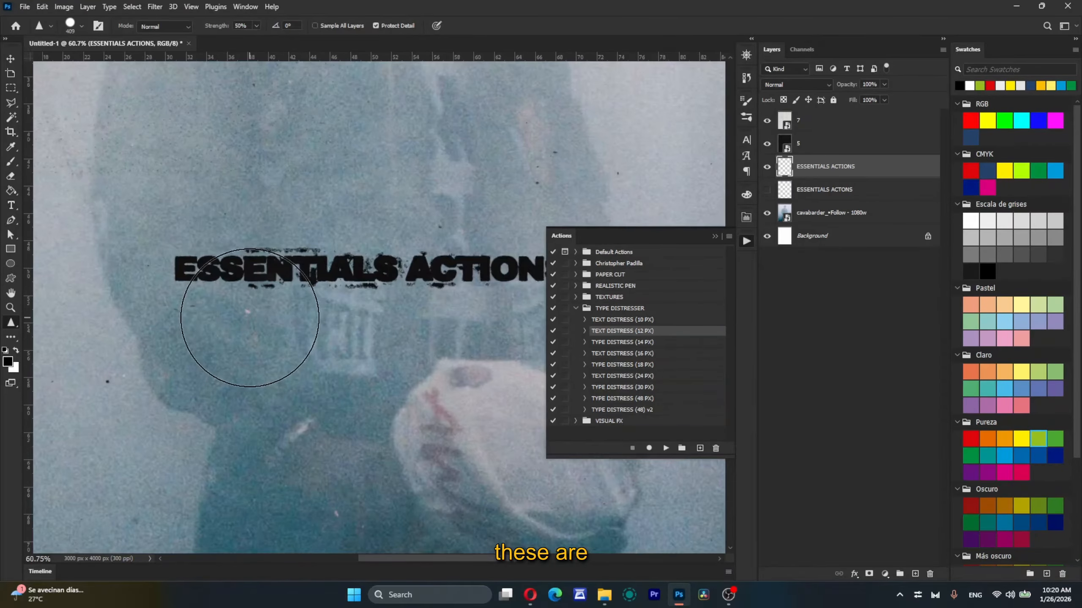
scroll(326, 314, down, 5)
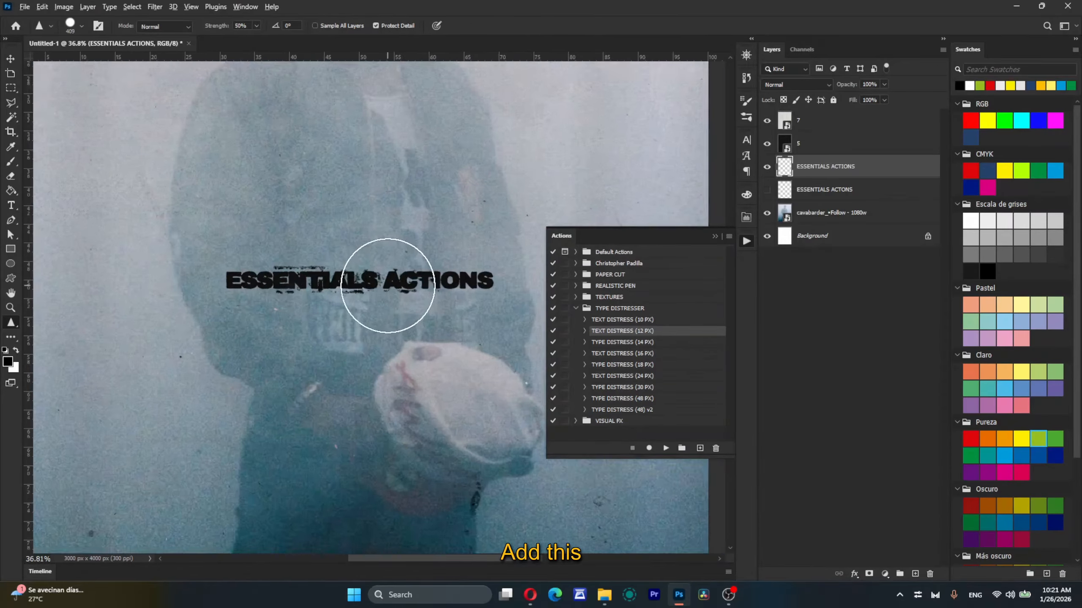
scroll(388, 286, up, 4)
scroll(280, 304, down, 3)
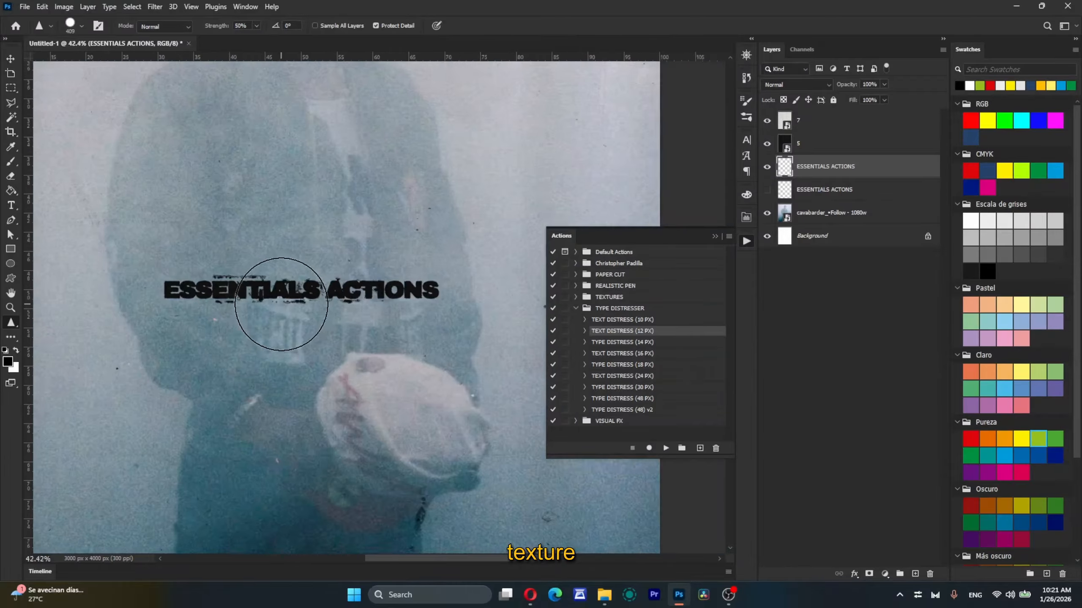
scroll(285, 303, down, 1)
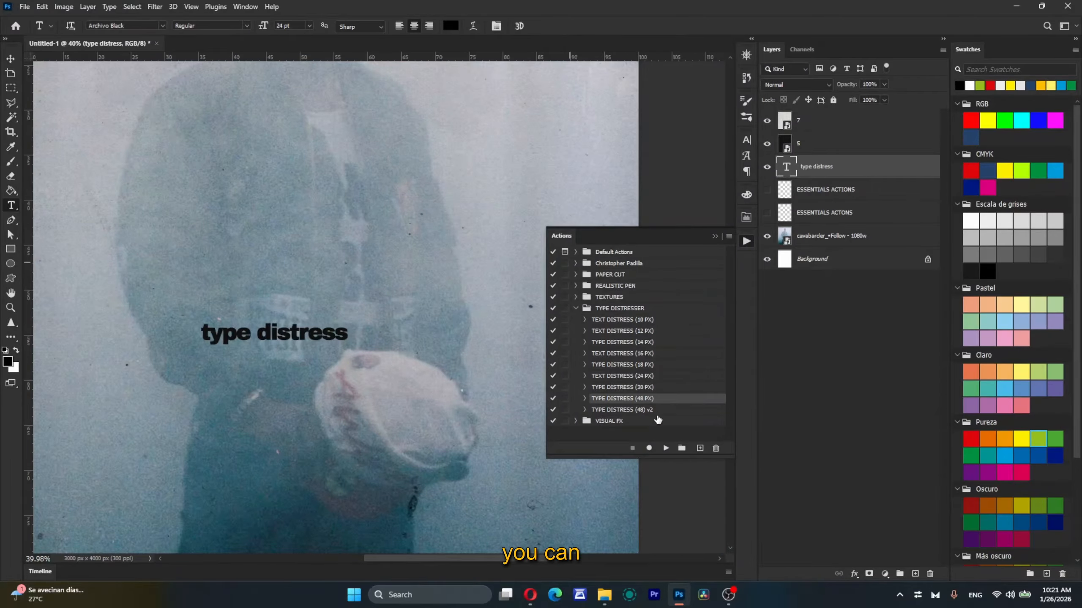
Step: Run the TYPE DISTRESS (48) v2 action on the "type distress" text and inspect its edges up close and against the whole image
click(657, 411)
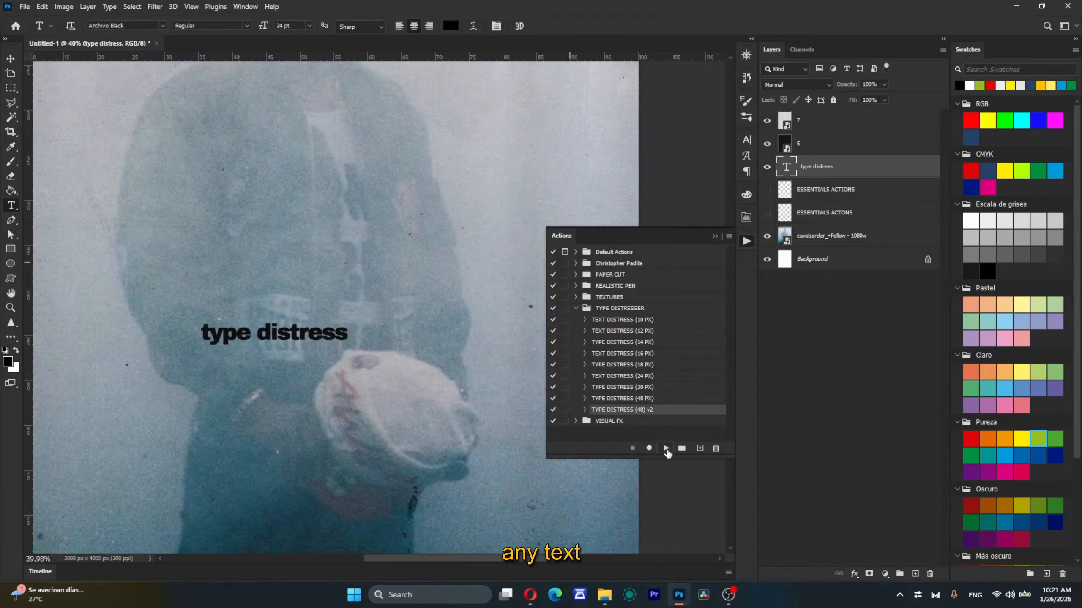
click(666, 448)
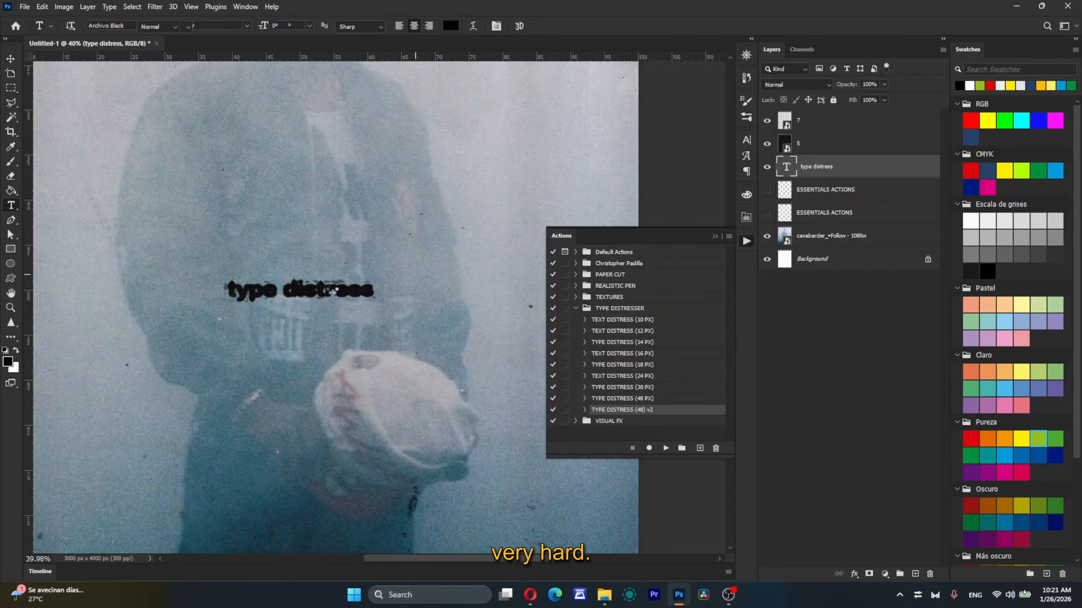
scroll(324, 227, up, 8)
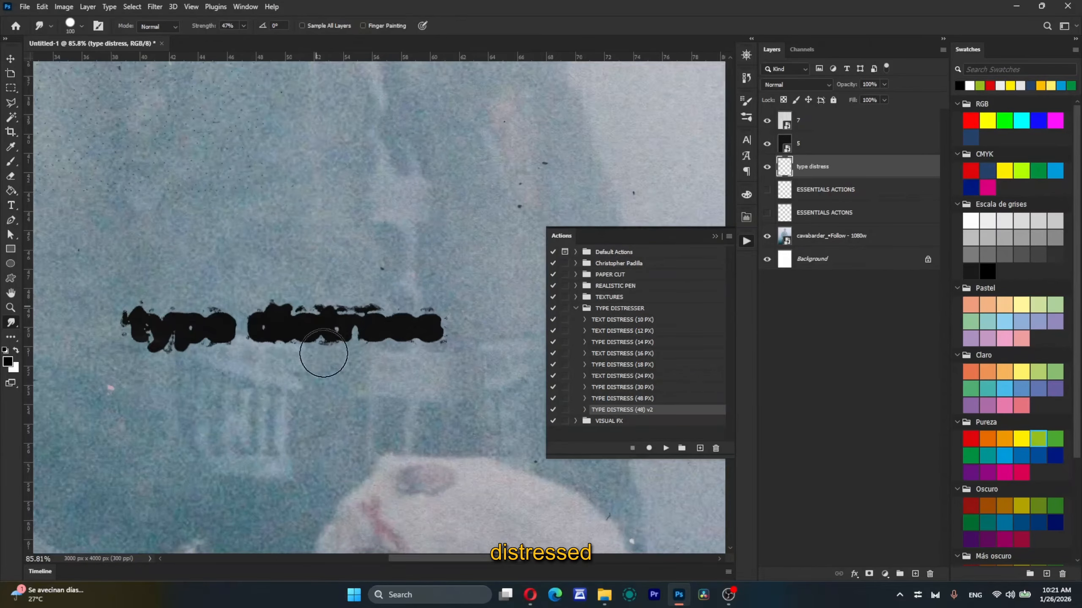
scroll(338, 323, up, 5)
scroll(338, 326, down, 3)
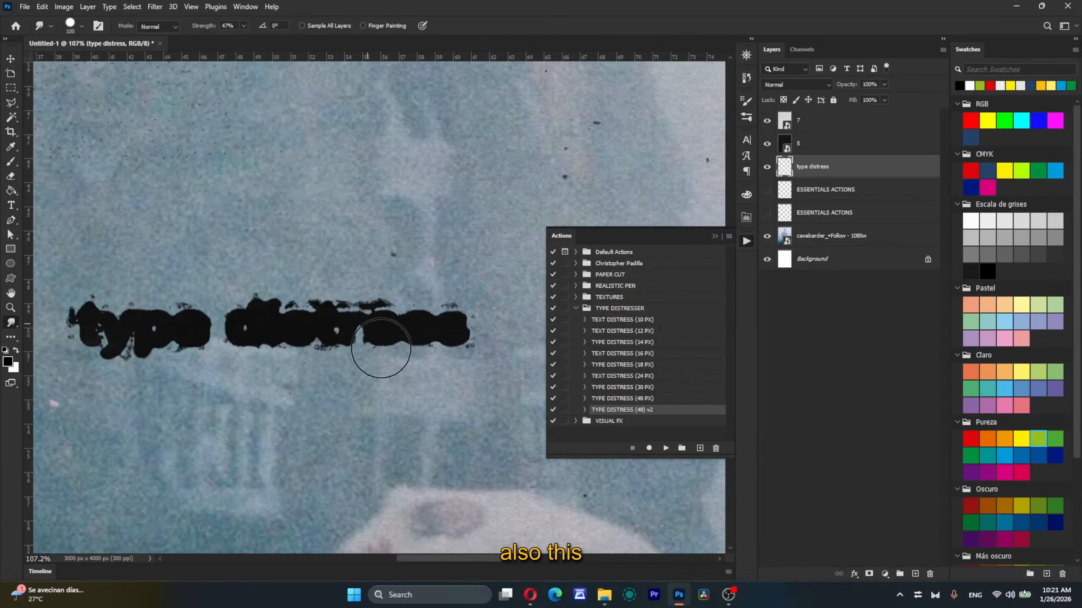
scroll(392, 354, down, 6)
scroll(393, 354, up, 7)
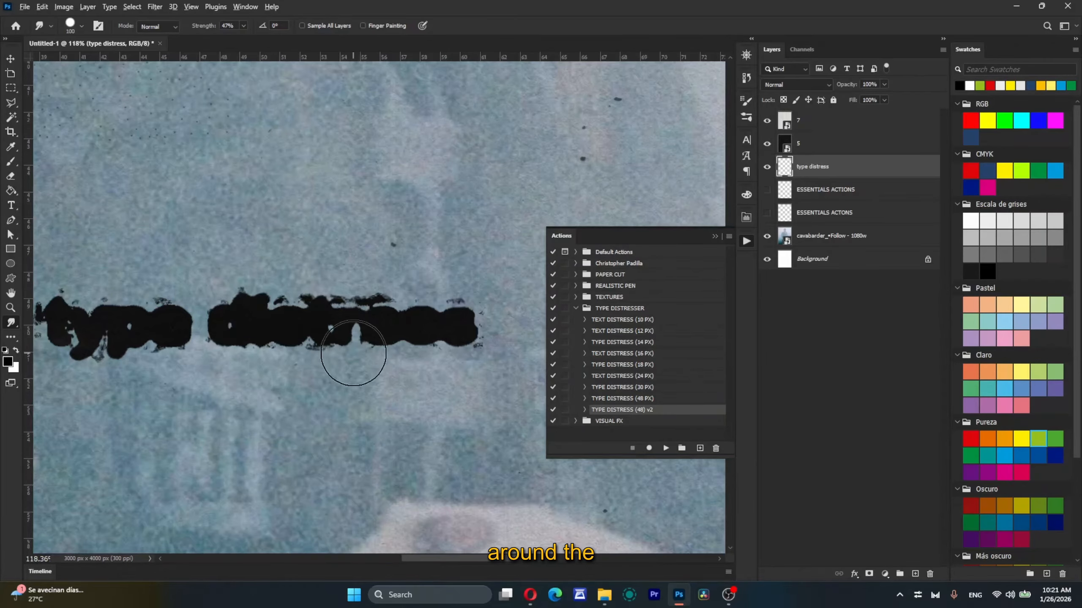
scroll(353, 354, down, 6)
scroll(353, 353, up, 3)
scroll(353, 354, down, 3)
scroll(353, 353, up, 1)
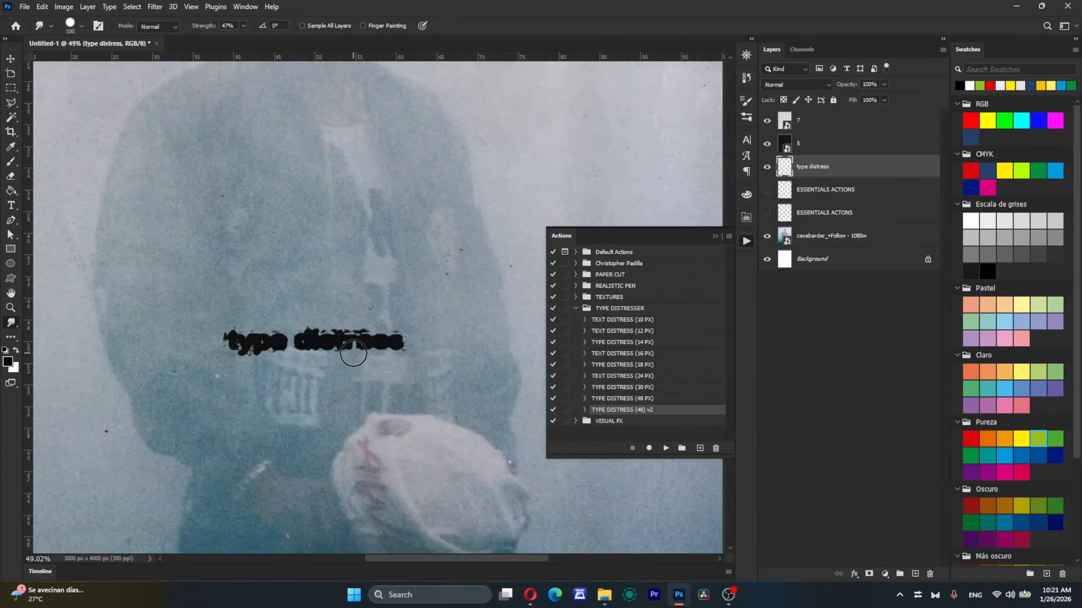
scroll(353, 353, down, 6)
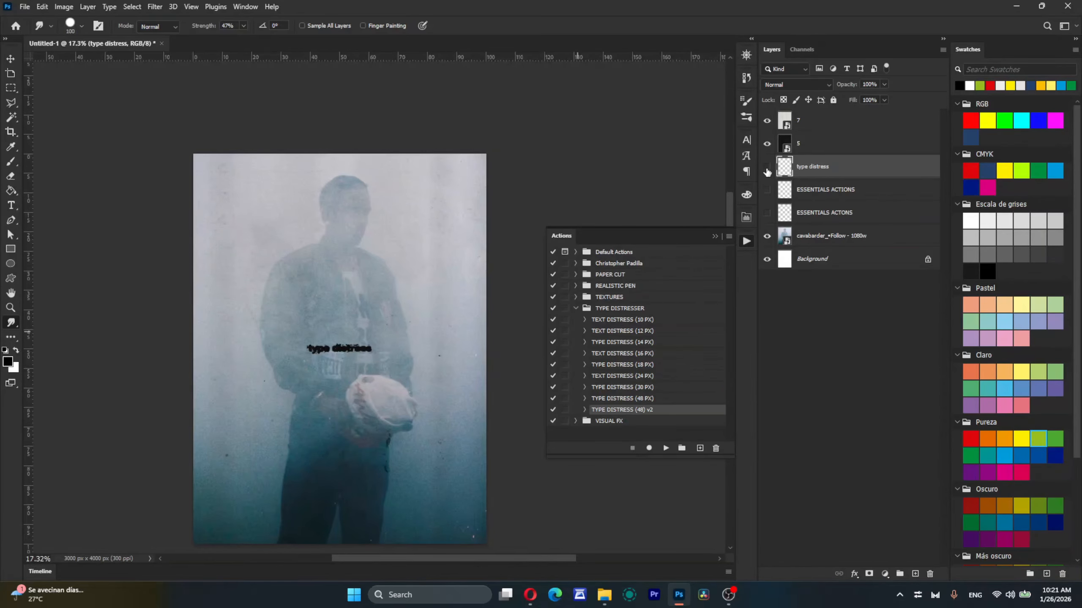
Step: Hide the "type distress" layer and fit the whole image on screen
click(767, 170)
scroll(317, 357, up, 2)
scroll(317, 357, down, 1)
key(z)
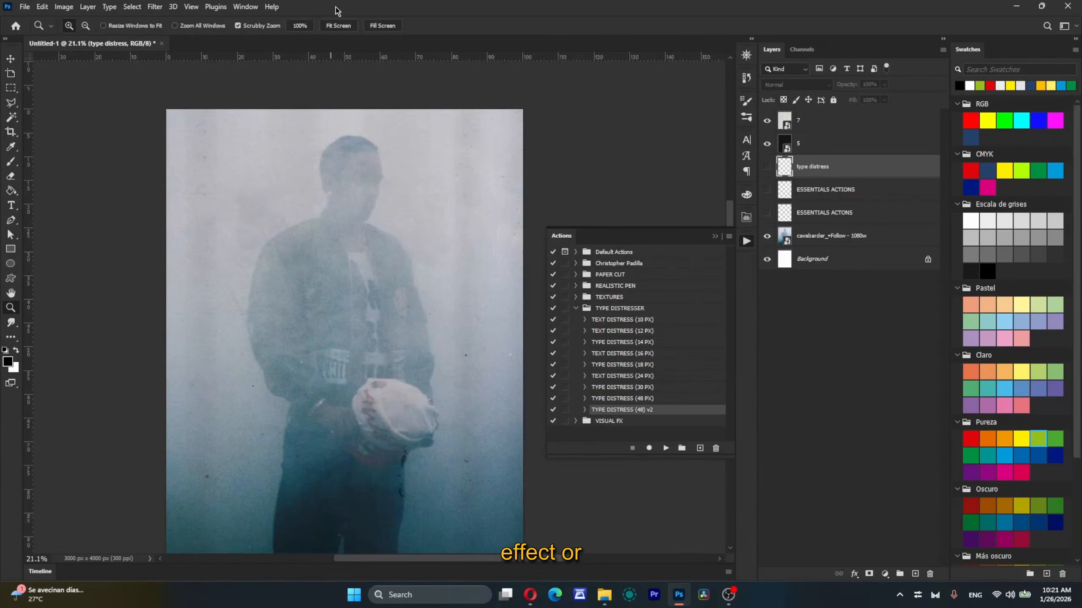
click(337, 26)
Step: Switch from the TYPE DISTRESSER set to the VISUAL FX set and select its DREAM FILM GLOW action
click(575, 308)
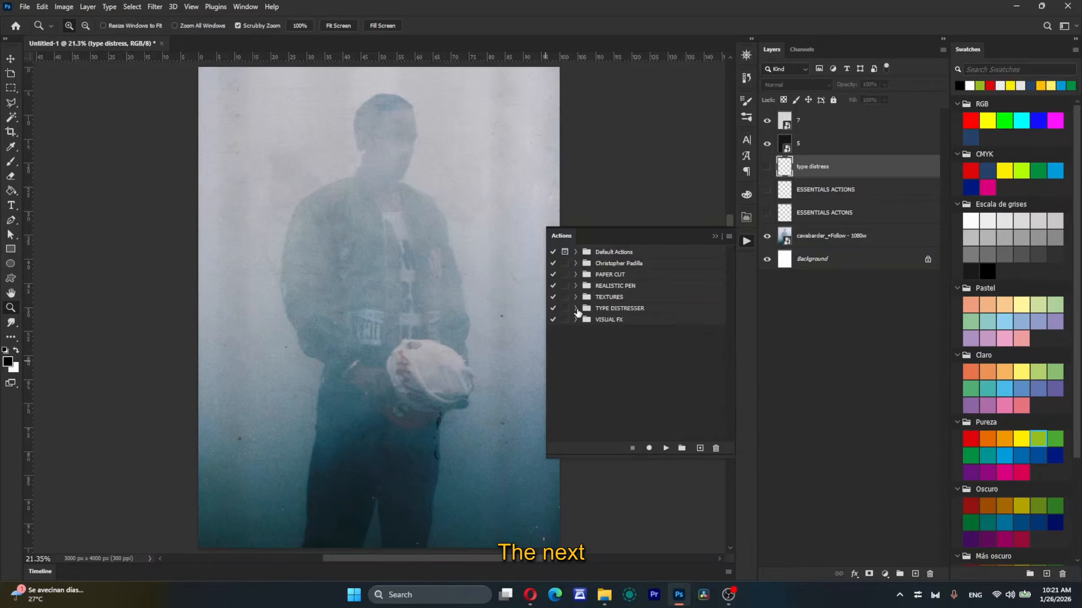
click(575, 319)
click(611, 324)
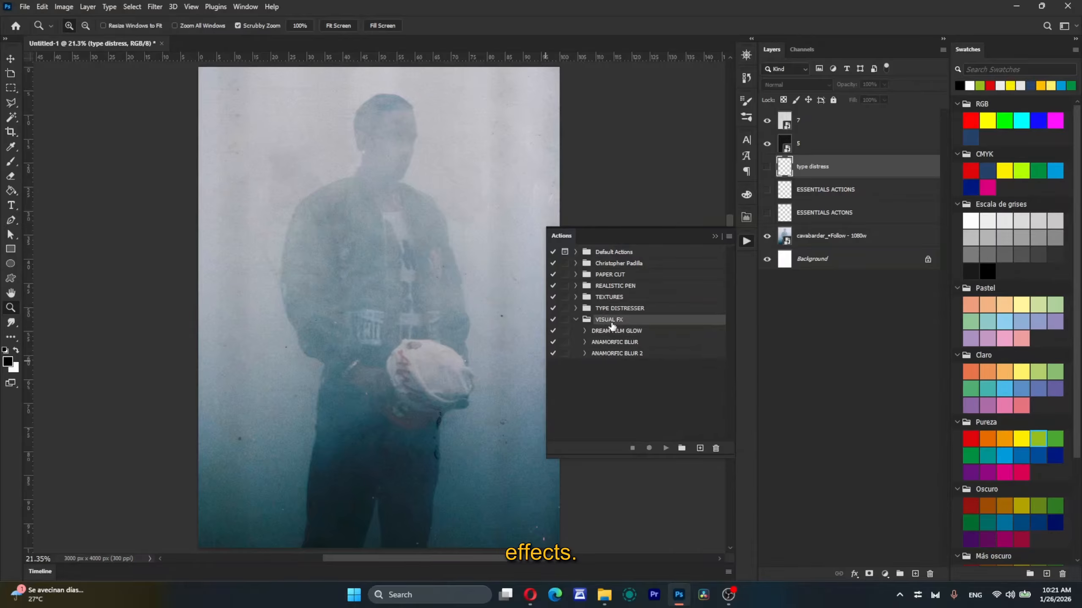
click(613, 331)
Step: Delete the three hidden distressed text layers and duplicate the photo layer
shift+click(848, 213)
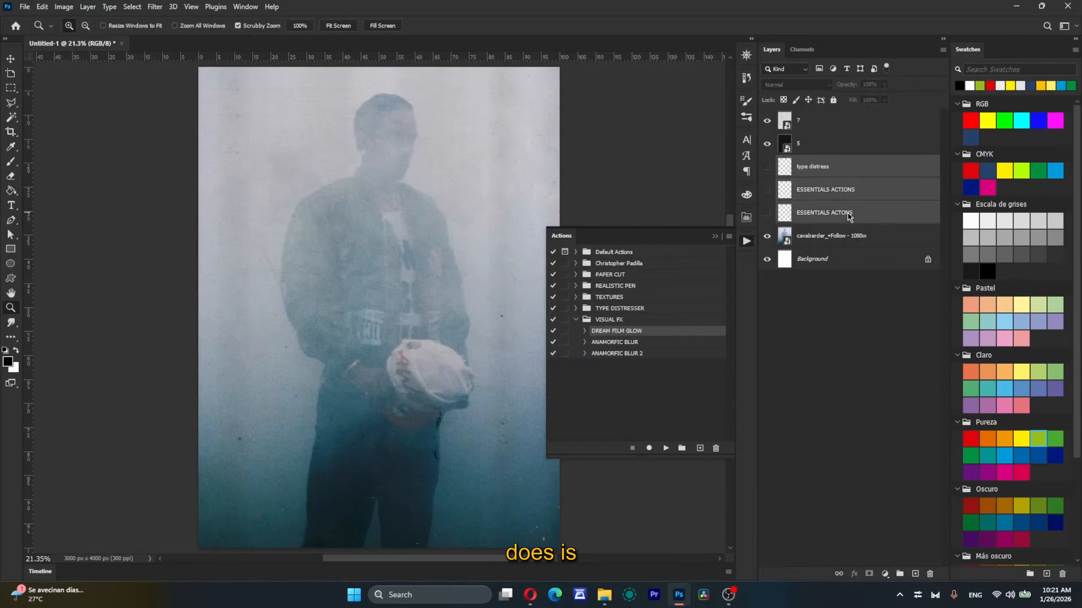
key(Delete)
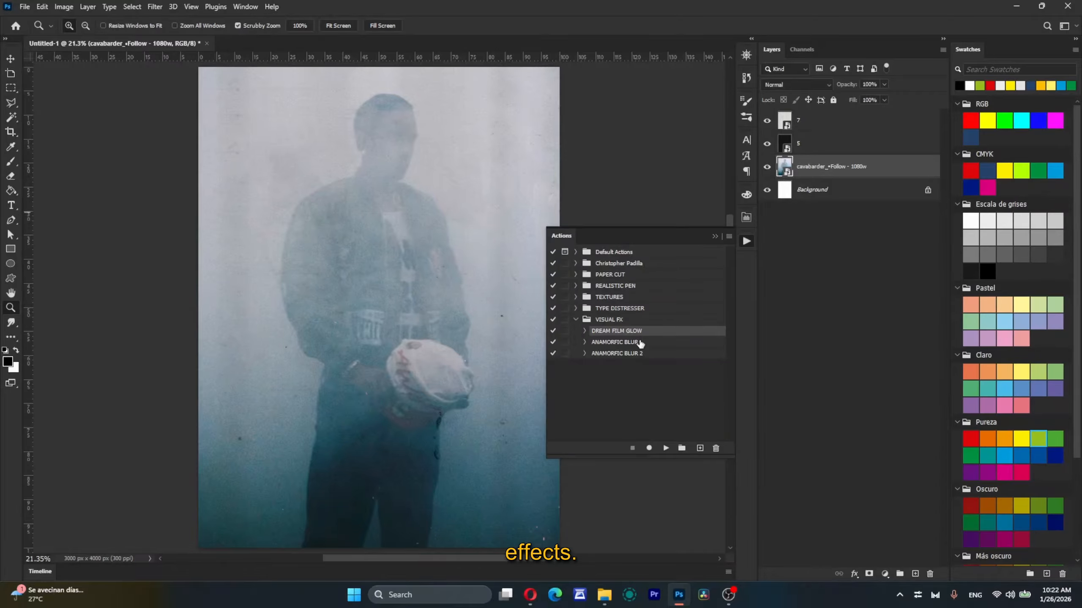
key(ctrl+j)
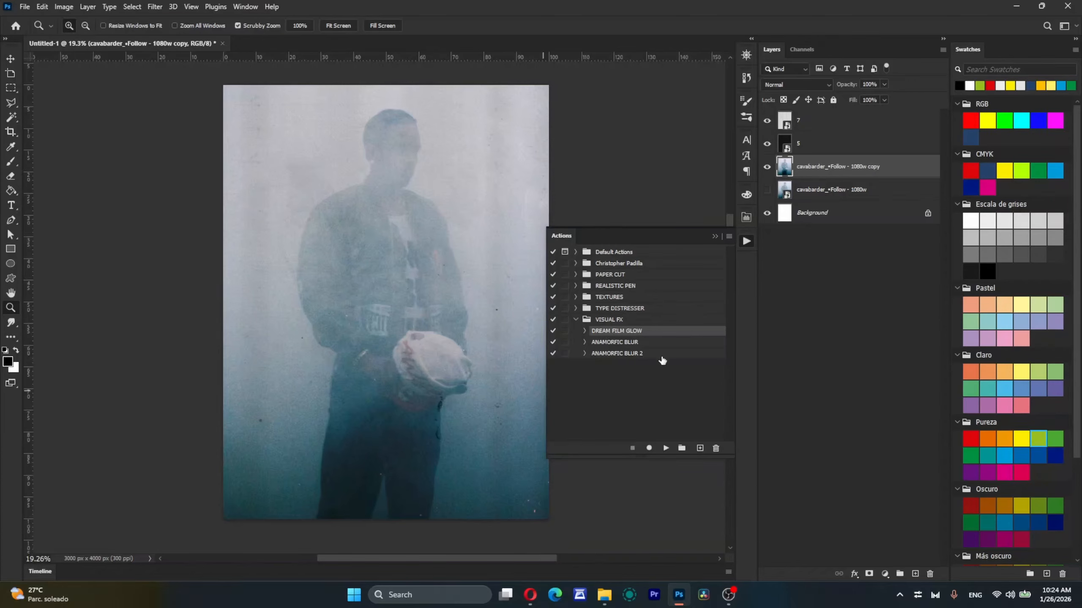
Step: Run the DREAM FILM GLOW action on the photo copy and check the glow around the figure and head
click(665, 448)
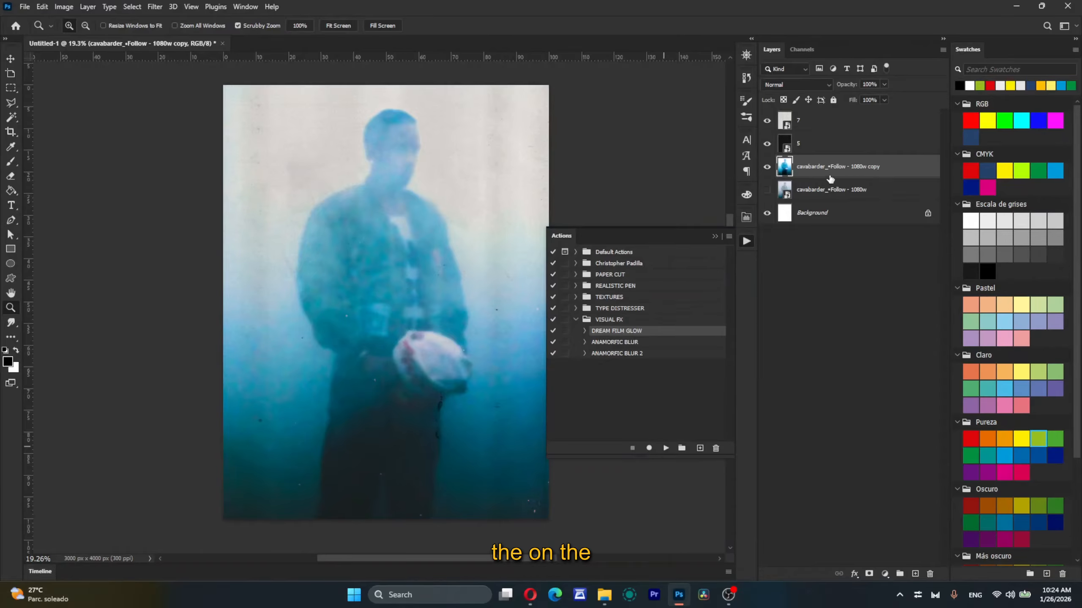
scroll(393, 263, up, 10)
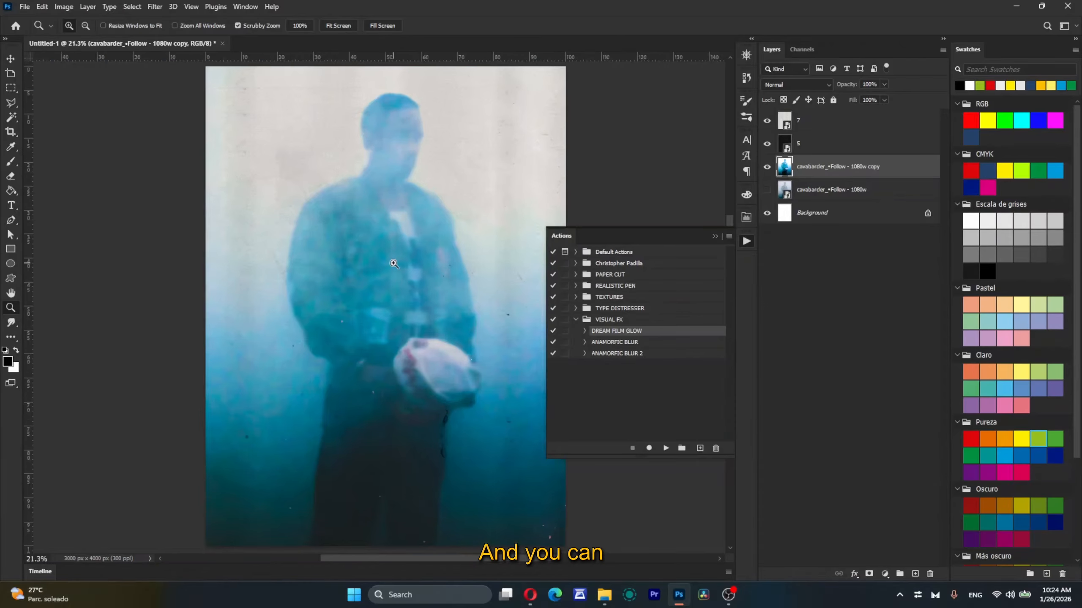
scroll(393, 263, down, 10)
scroll(394, 264, up, 1)
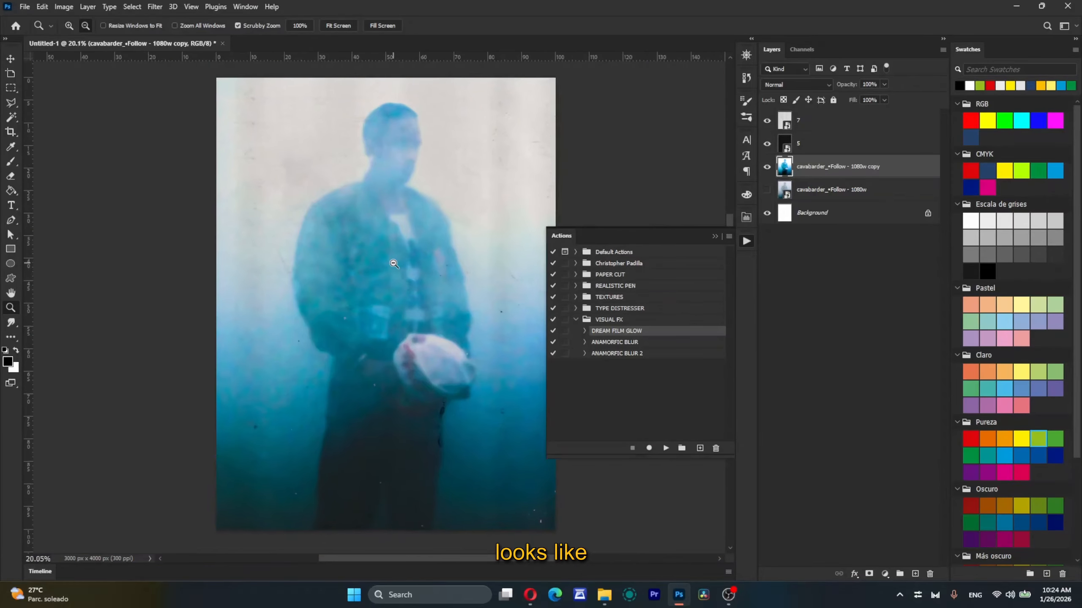
scroll(417, 97, up, 5)
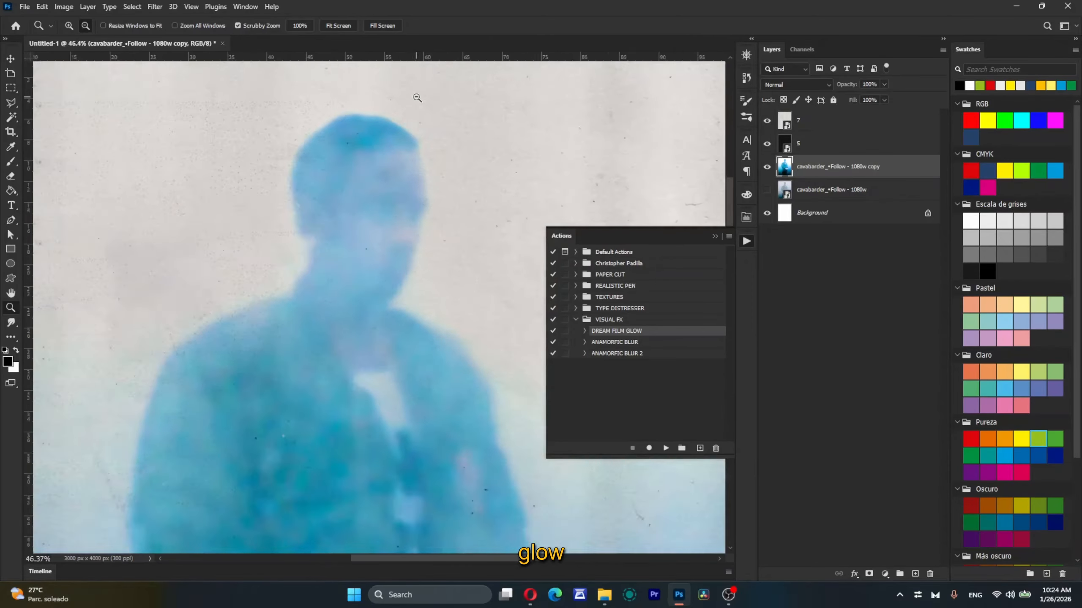
scroll(417, 97, down, 6)
Step: Hide texture layers 5 and 7 and inspect the glow effect on the photo copy without them
click(766, 144)
click(769, 121)
scroll(370, 337, up, 5)
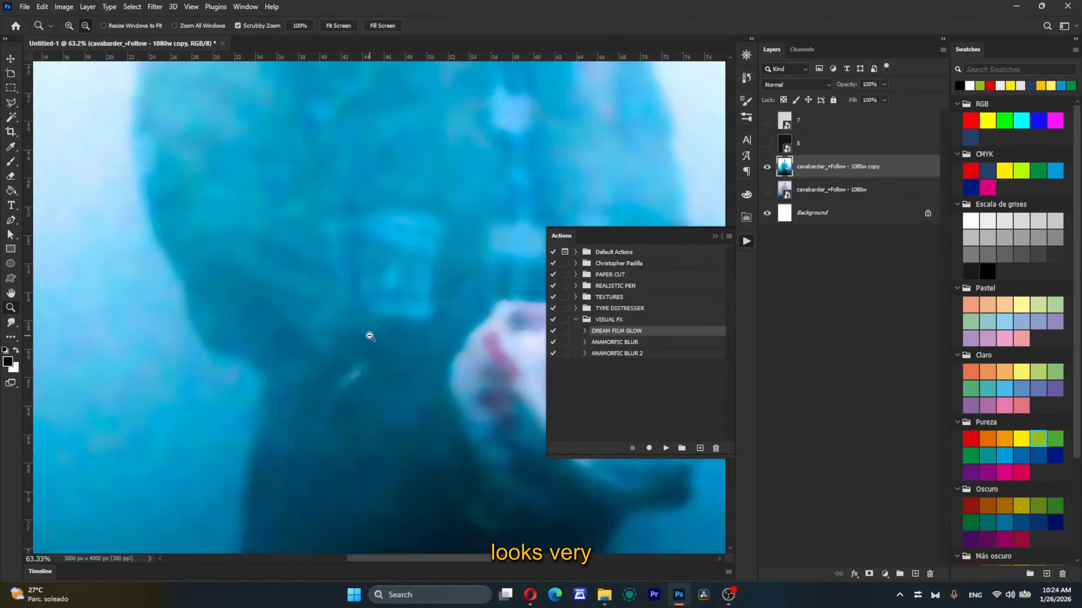
scroll(371, 336, down, 4)
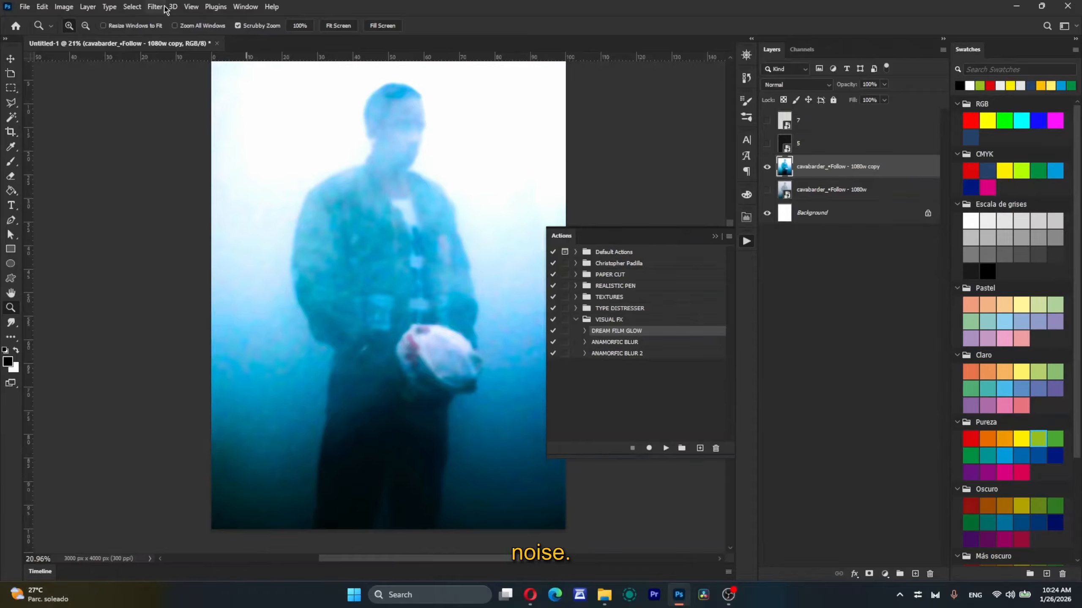
Step: Apply the Add Noise filter to the glowing photo copy and inspect the grain around the jacket and head
click(165, 10)
mouse_move(270, 180)
click(325, 185)
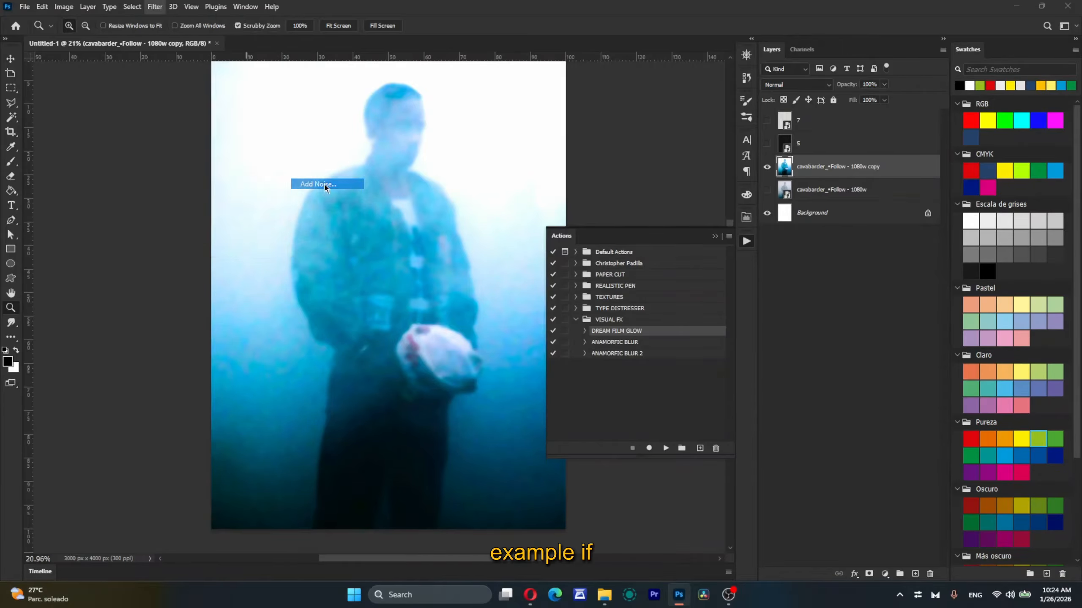
key(Return)
scroll(319, 319, up, 5)
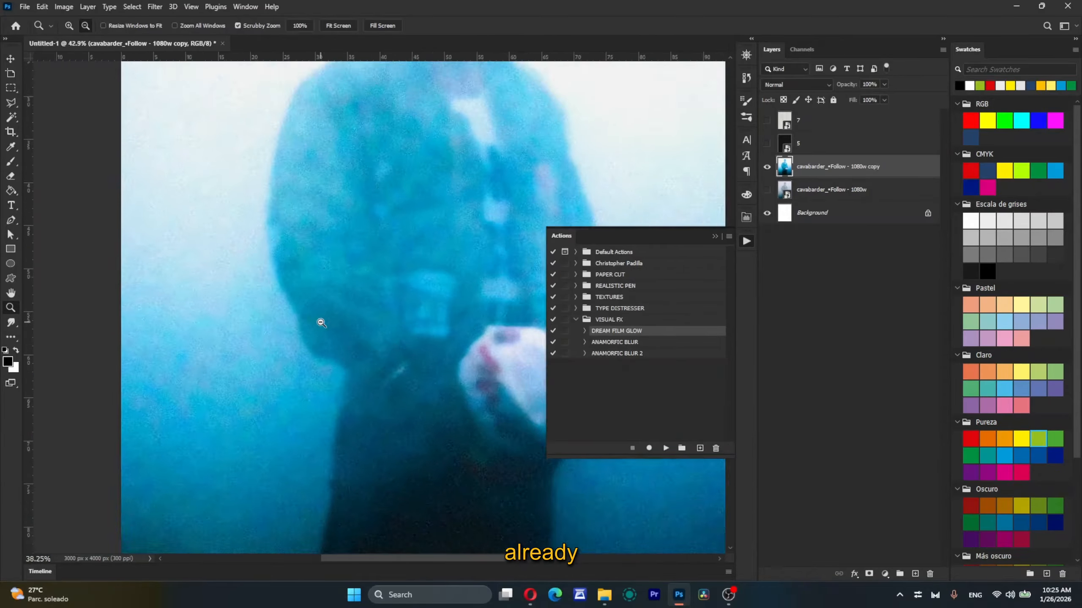
scroll(320, 318, down, 6)
scroll(398, 92, up, 3)
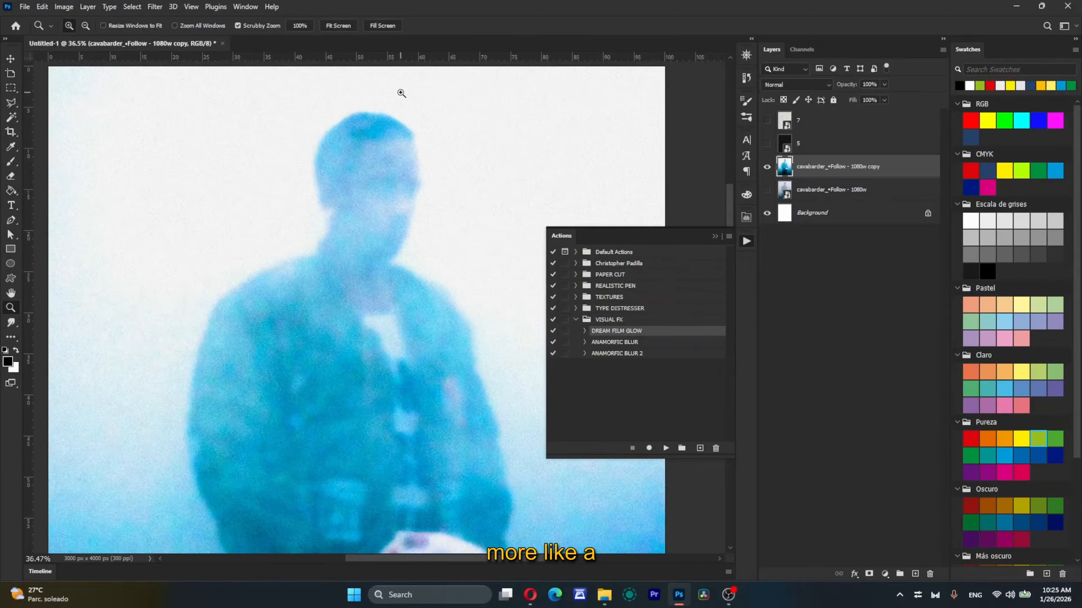
click(330, 26)
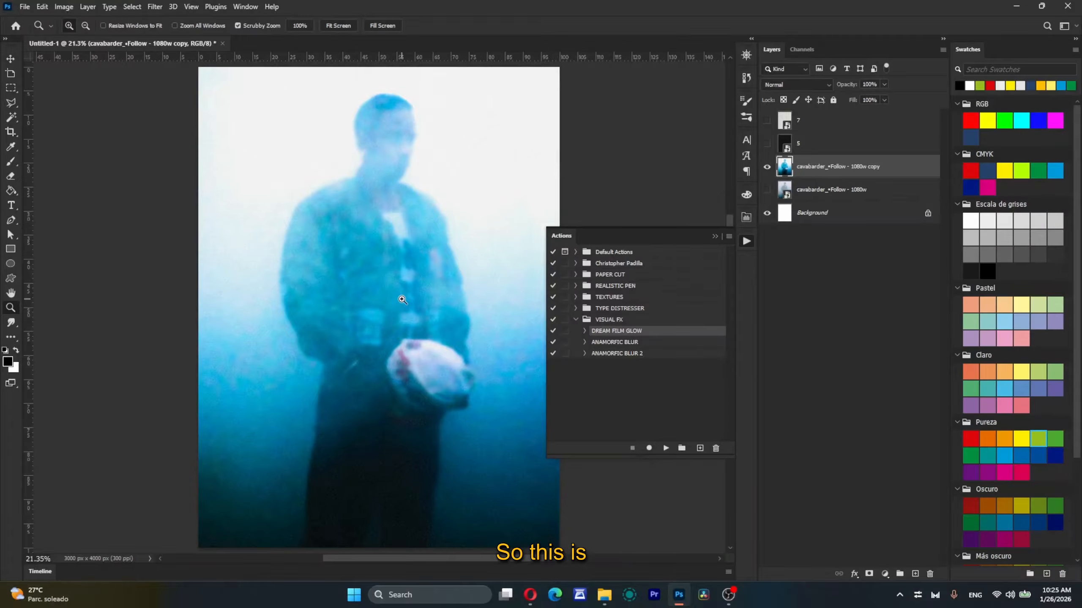
Step: Hide the glowing photo copy, then show and select the original photo layer
click(766, 166)
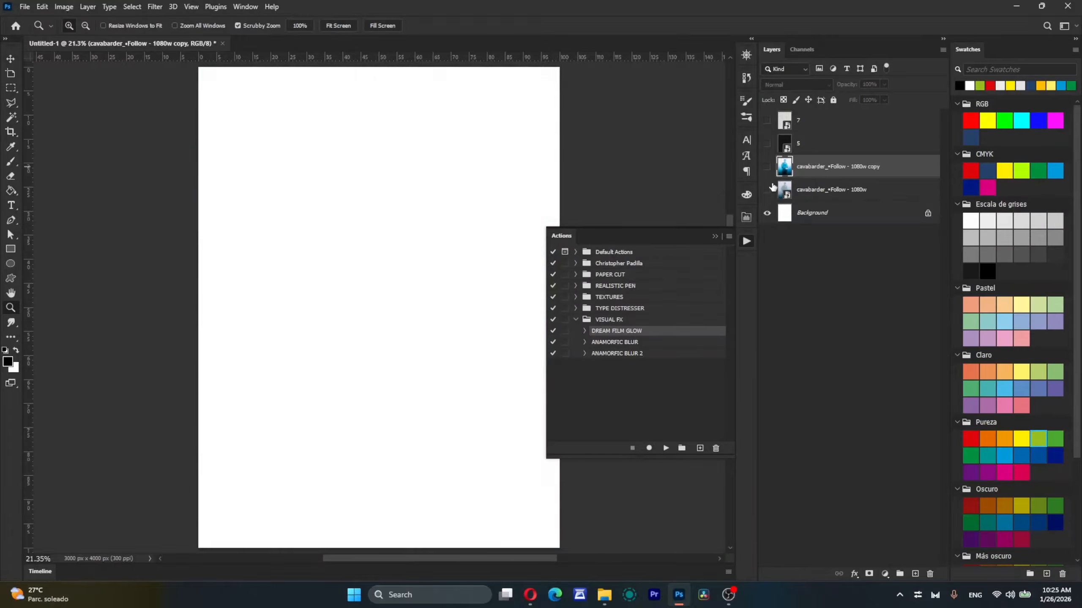
click(767, 189)
click(831, 190)
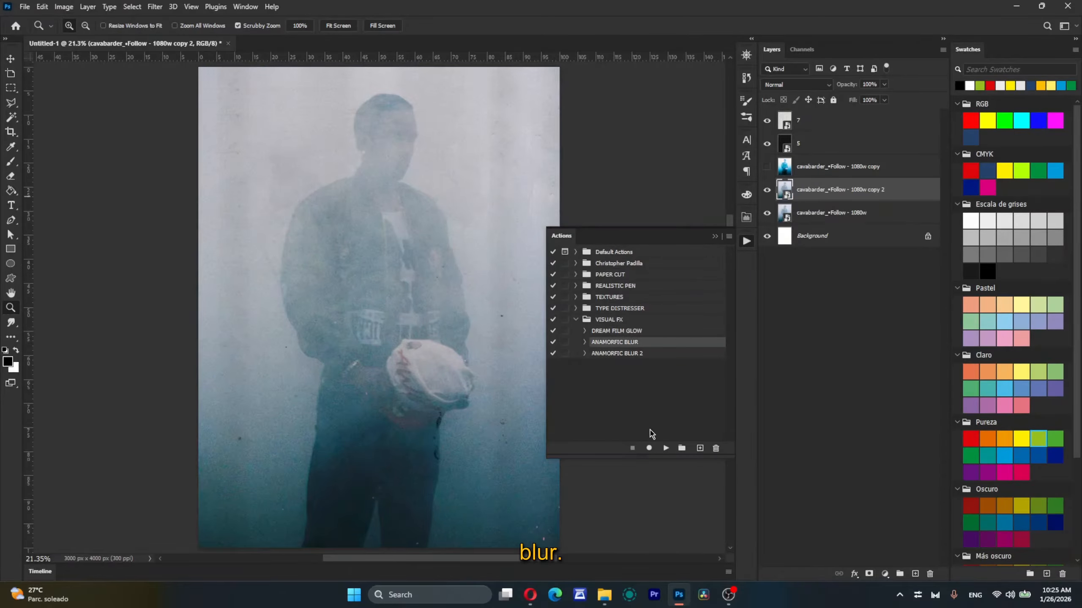
Step: Run the ANAMORFIC BLUR action on the second photo copy and check the effect across the figure
click(666, 448)
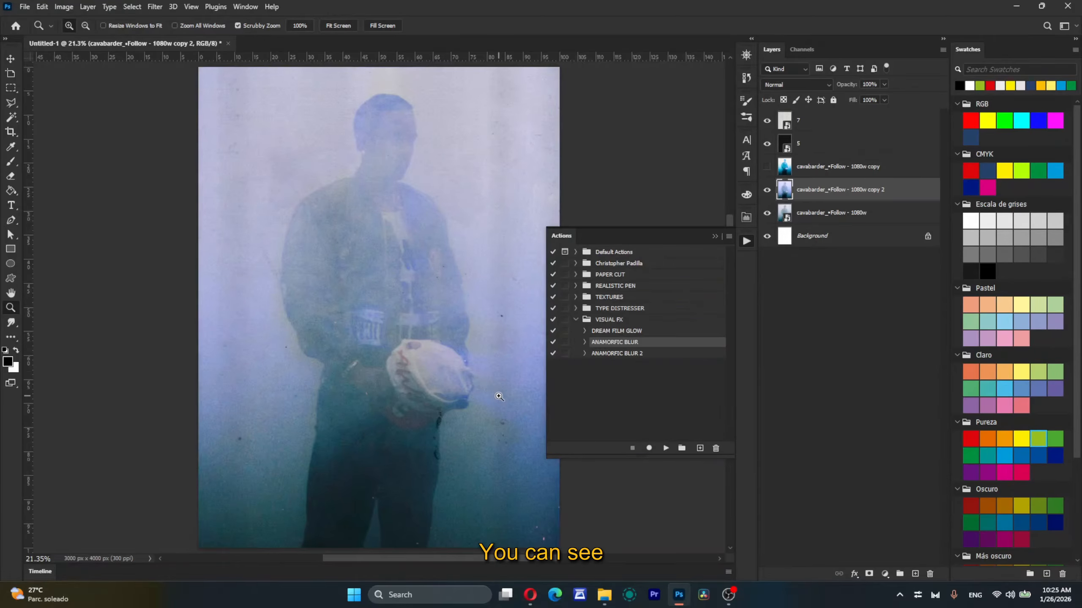
scroll(484, 332, up, 1)
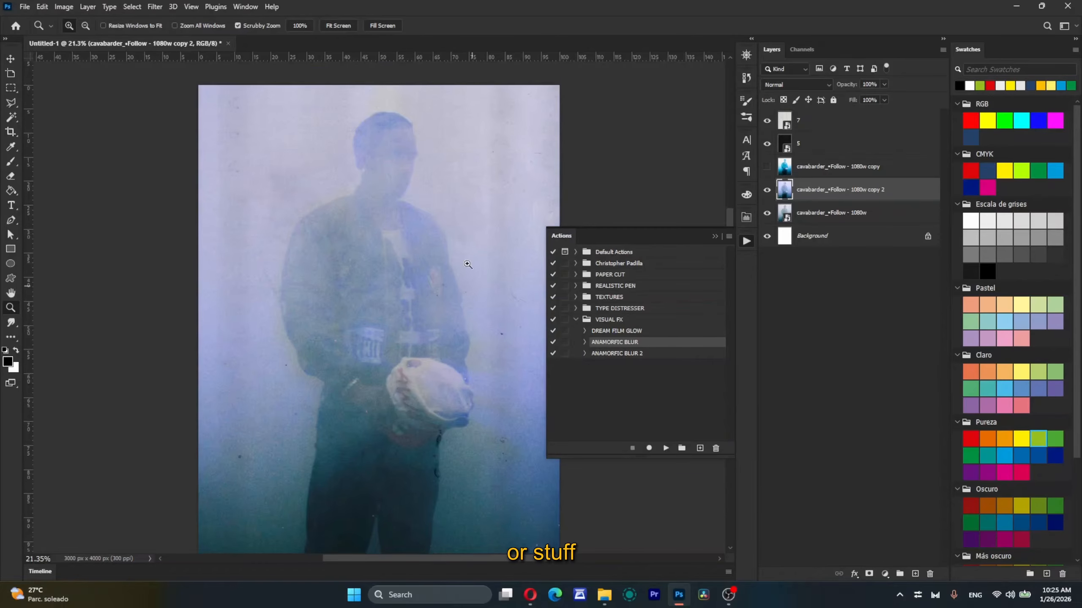
scroll(356, 362, right, 6)
scroll(356, 362, down, 1)
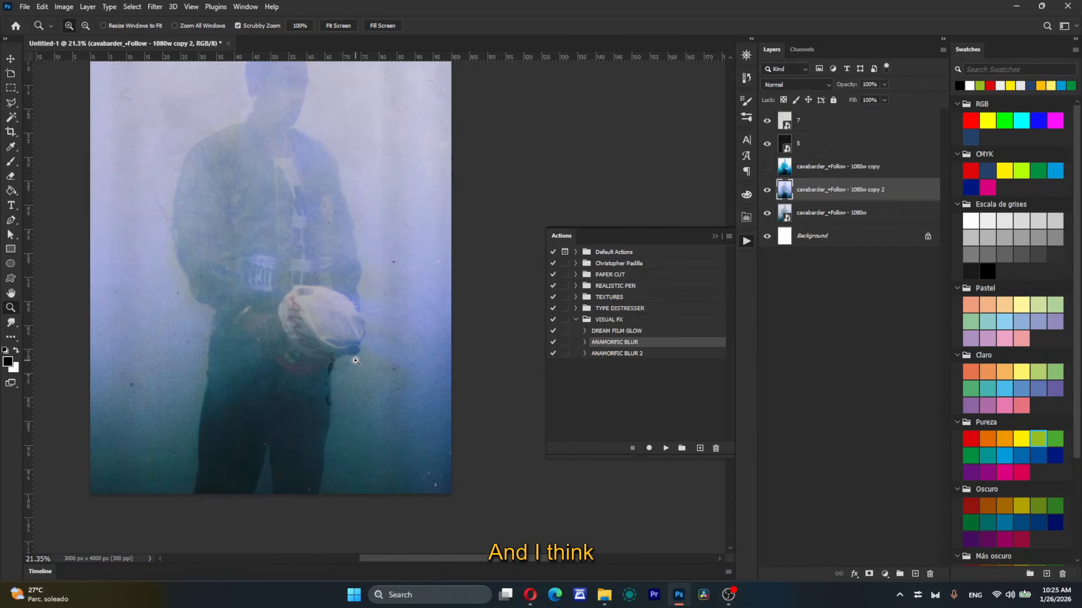
scroll(356, 361, left, 6)
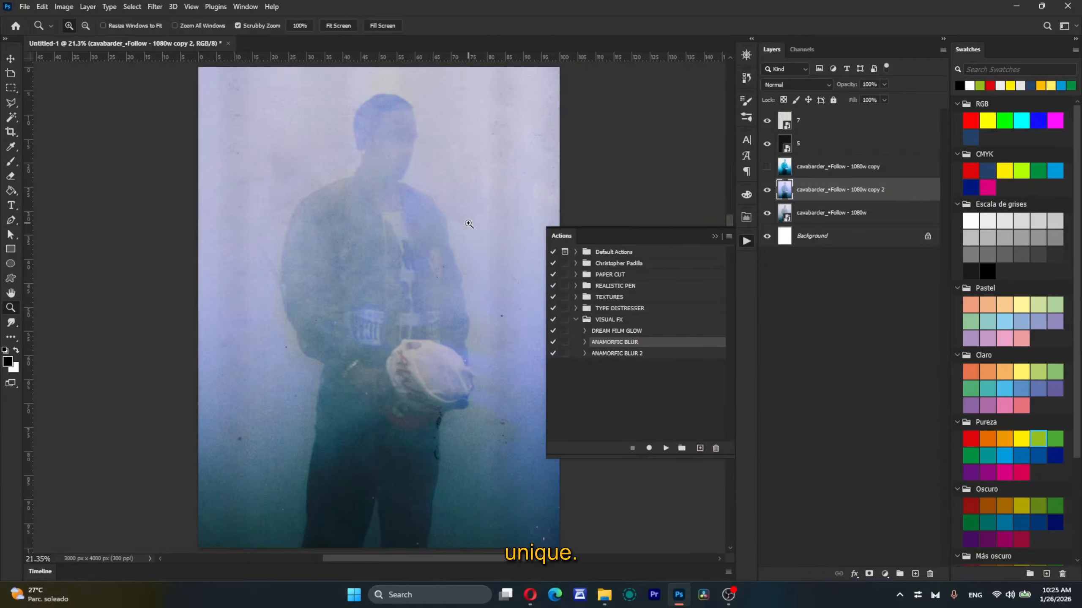
Step: Run the ANAMORFIC BLUR 2 action on a third photo copy and examine the result on the figure
click(633, 354)
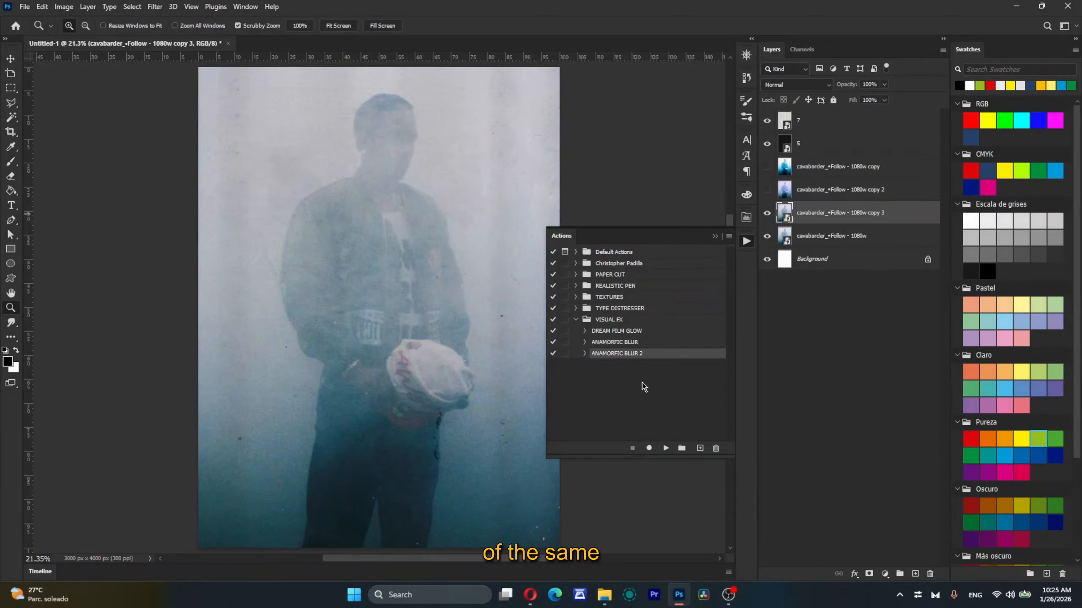
click(666, 448)
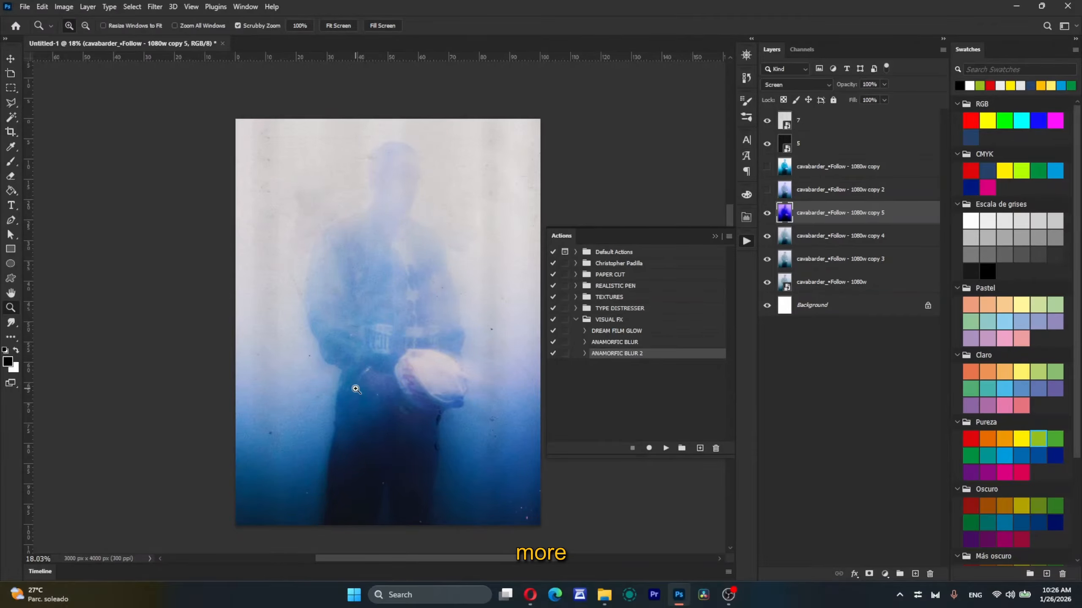
scroll(355, 389, down, 2)
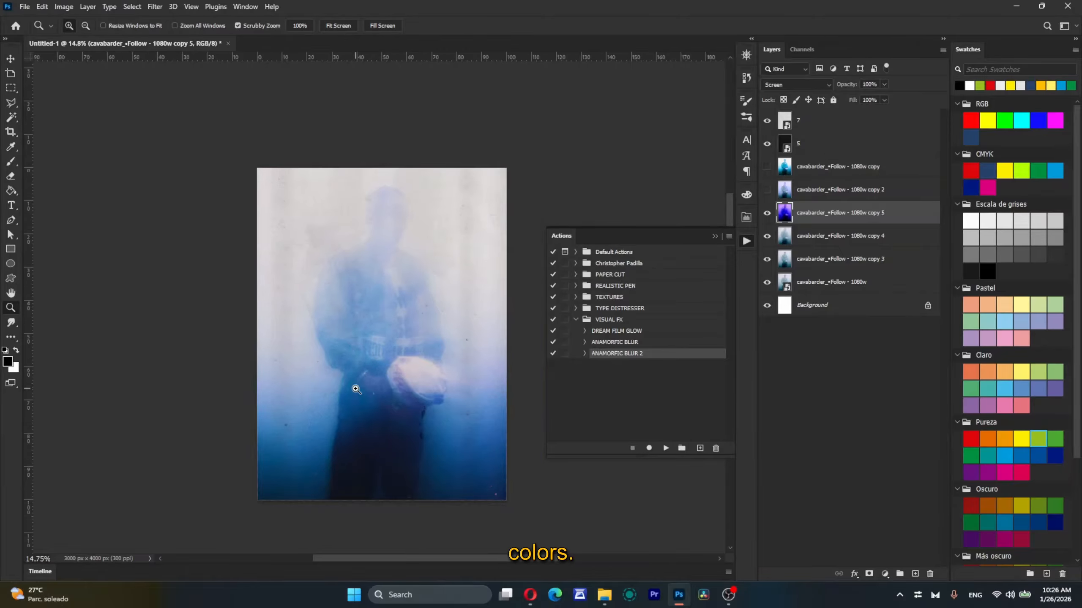
scroll(356, 389, up, 2)
drag(430, 403, 442, 430)
Step: Place the dark portrait with red hair beads above the blurred photo and run ANAMORFIC BLUR 2 on it, checking the radial glow
click(604, 595)
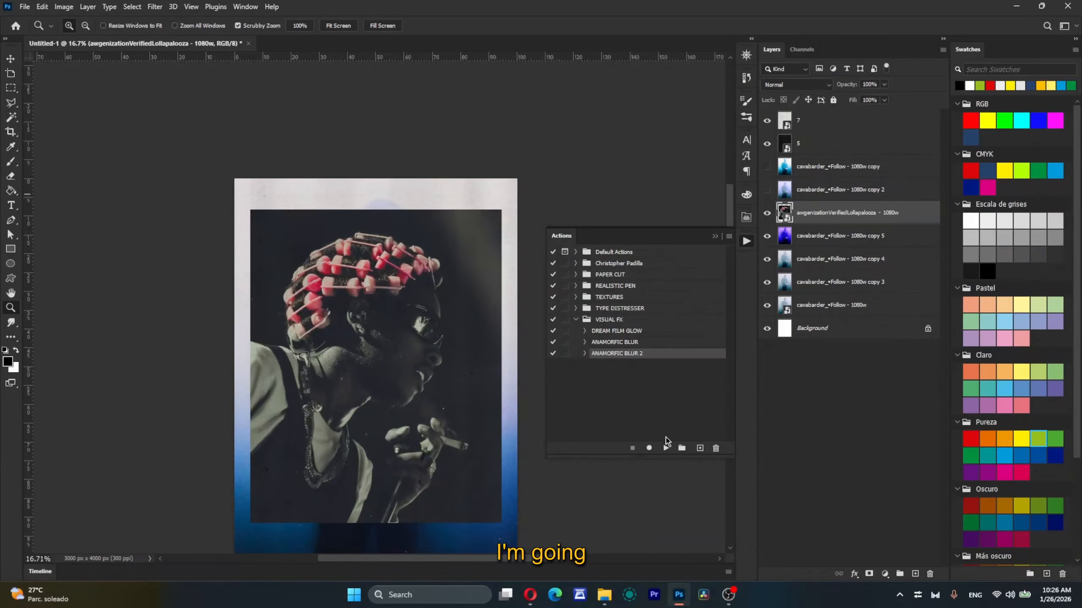
click(666, 447)
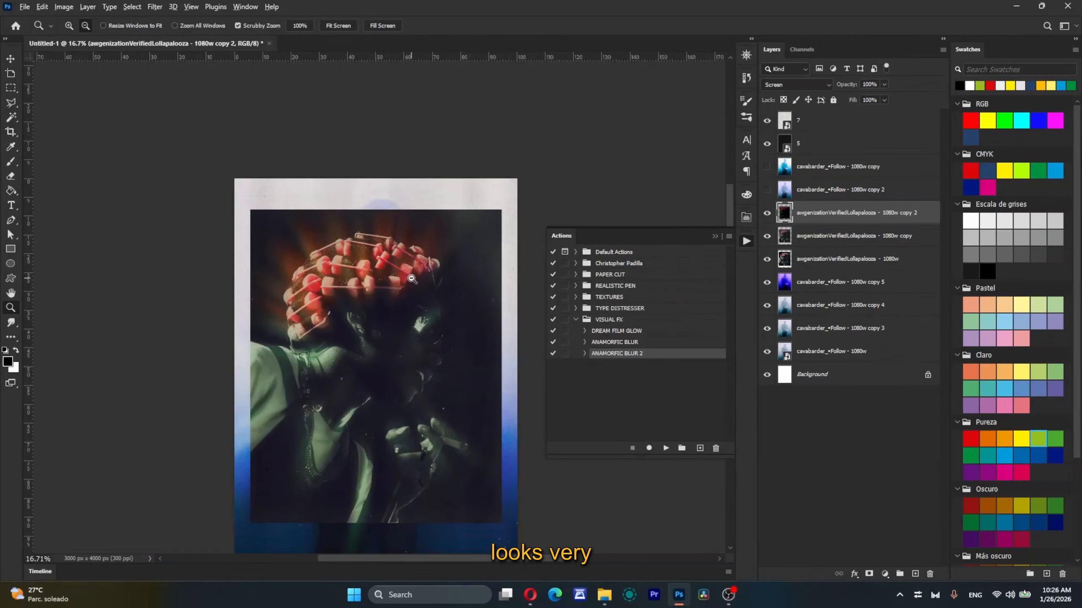
scroll(411, 278, up, 8)
scroll(412, 279, down, 5)
scroll(412, 279, down, 2)
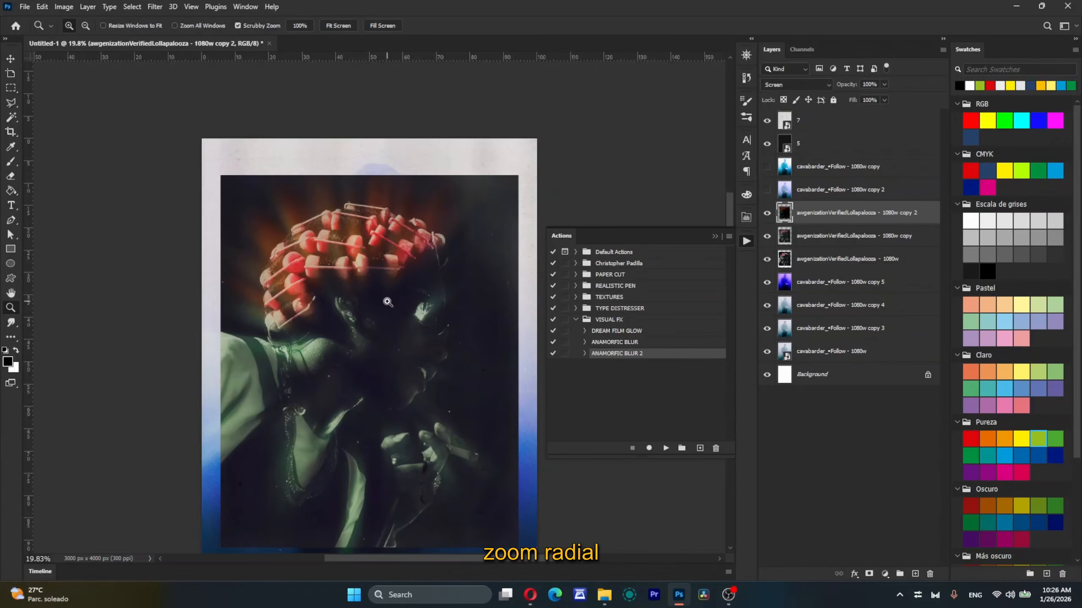
scroll(410, 432, down, 2)
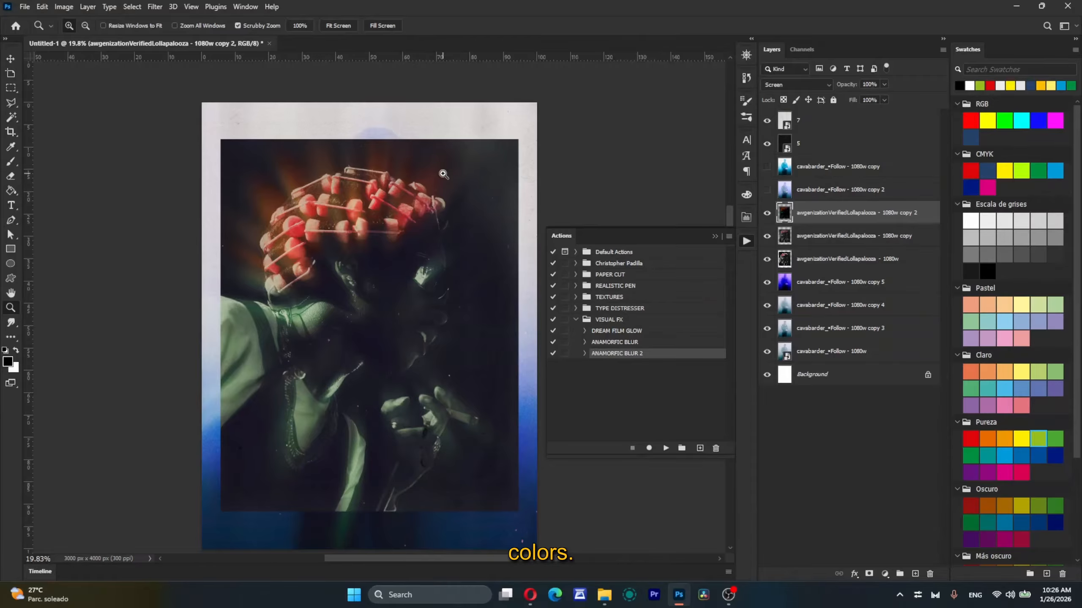
scroll(464, 235, up, 4)
scroll(463, 234, down, 7)
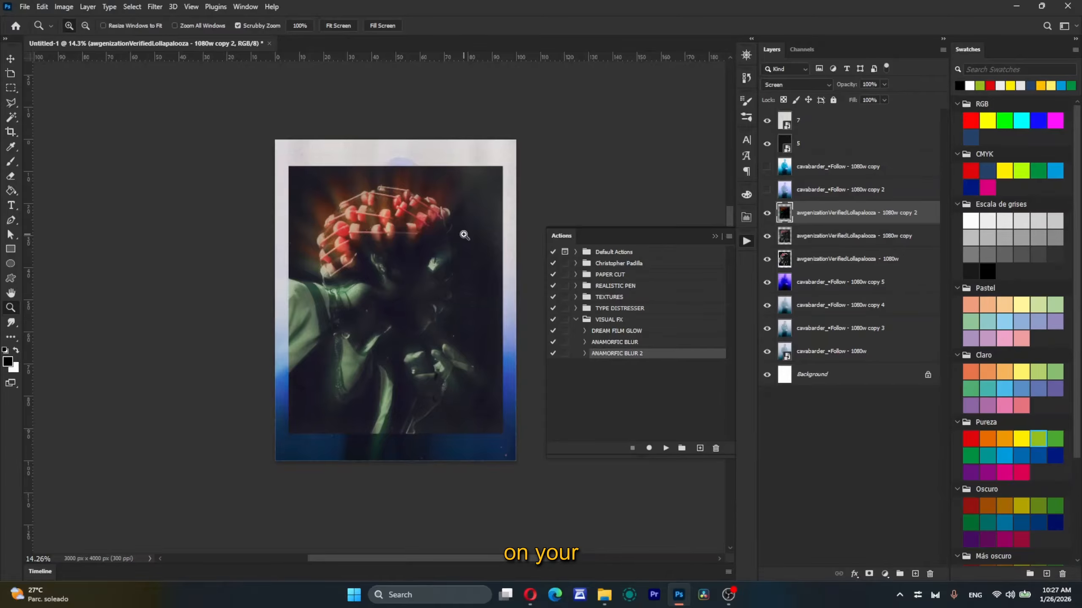
Step: Review the recorded commands inside the DREAM FILM GLOW action, then collapse the VISUAL FX set
click(747, 241)
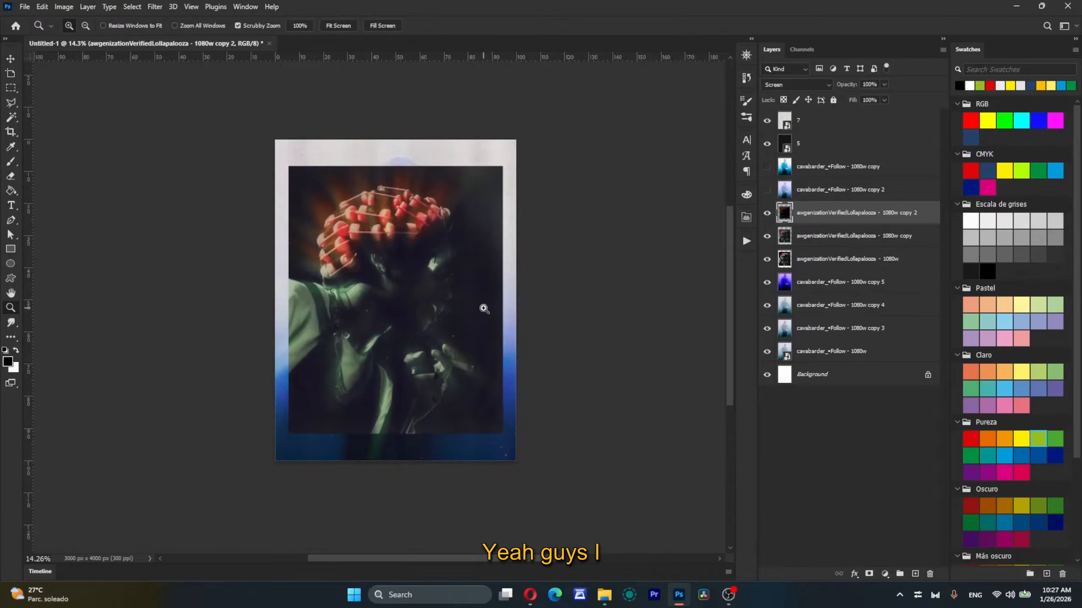
drag(431, 246, 444, 247)
click(748, 242)
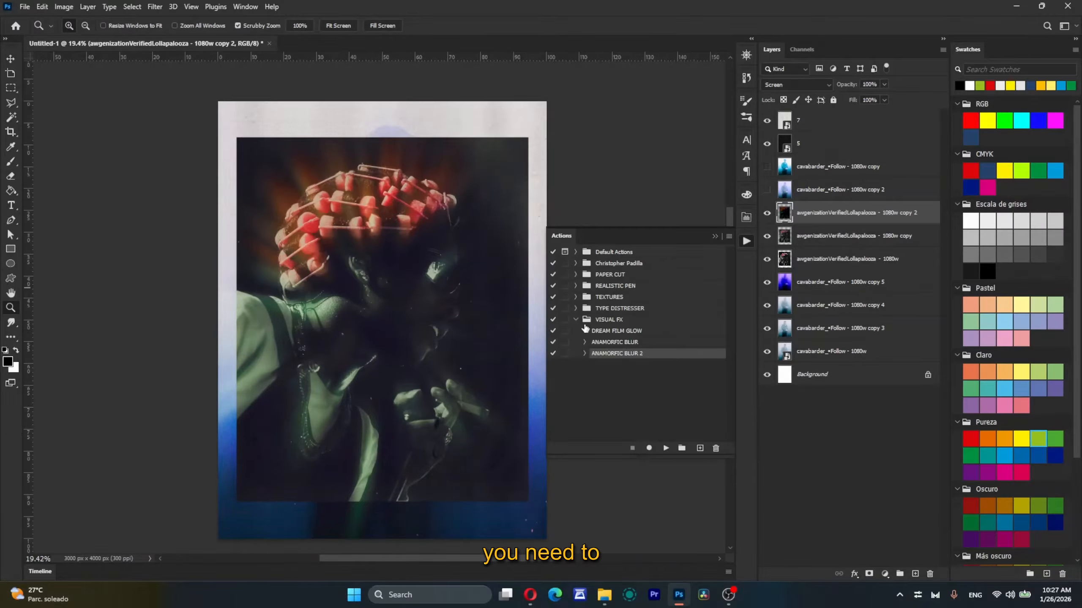
click(585, 331)
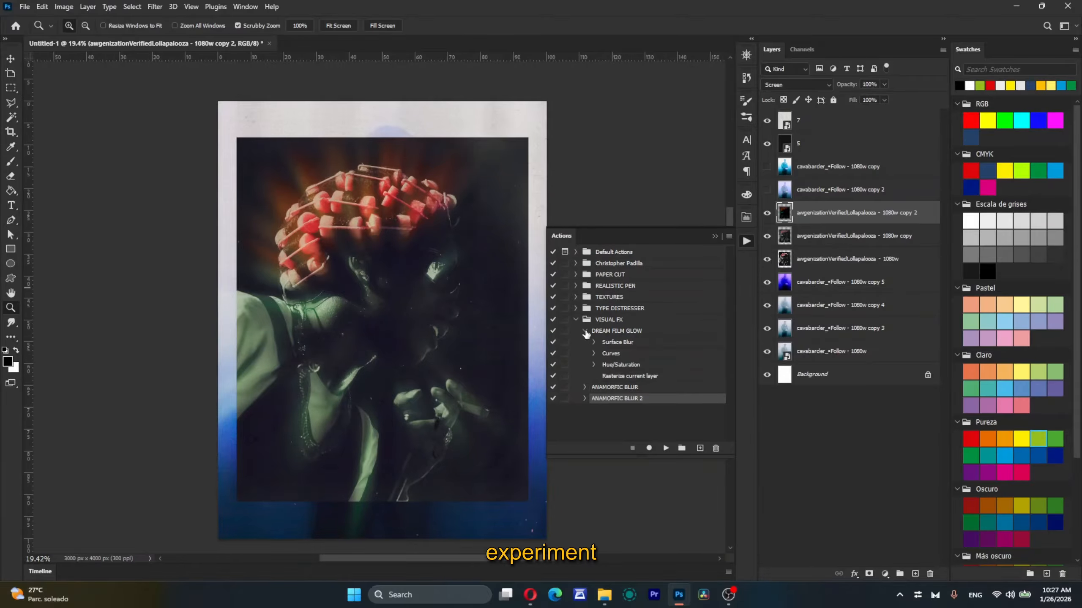
click(585, 331)
click(576, 320)
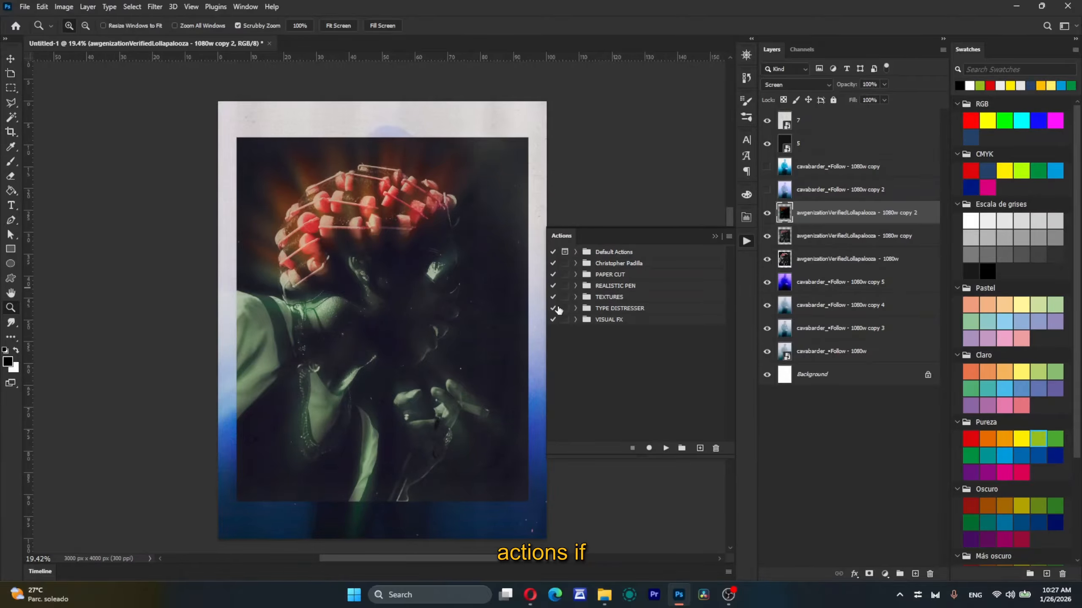